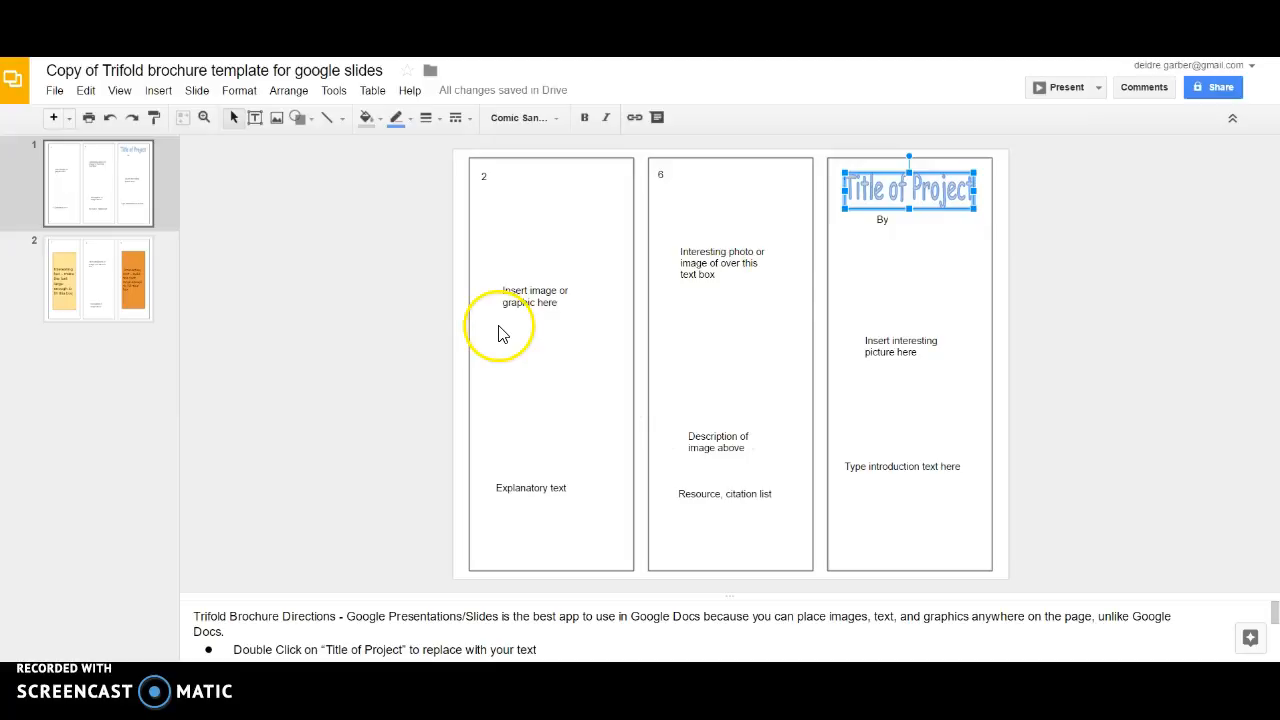
{"action": "double_click", "coordinate": [895, 200]}
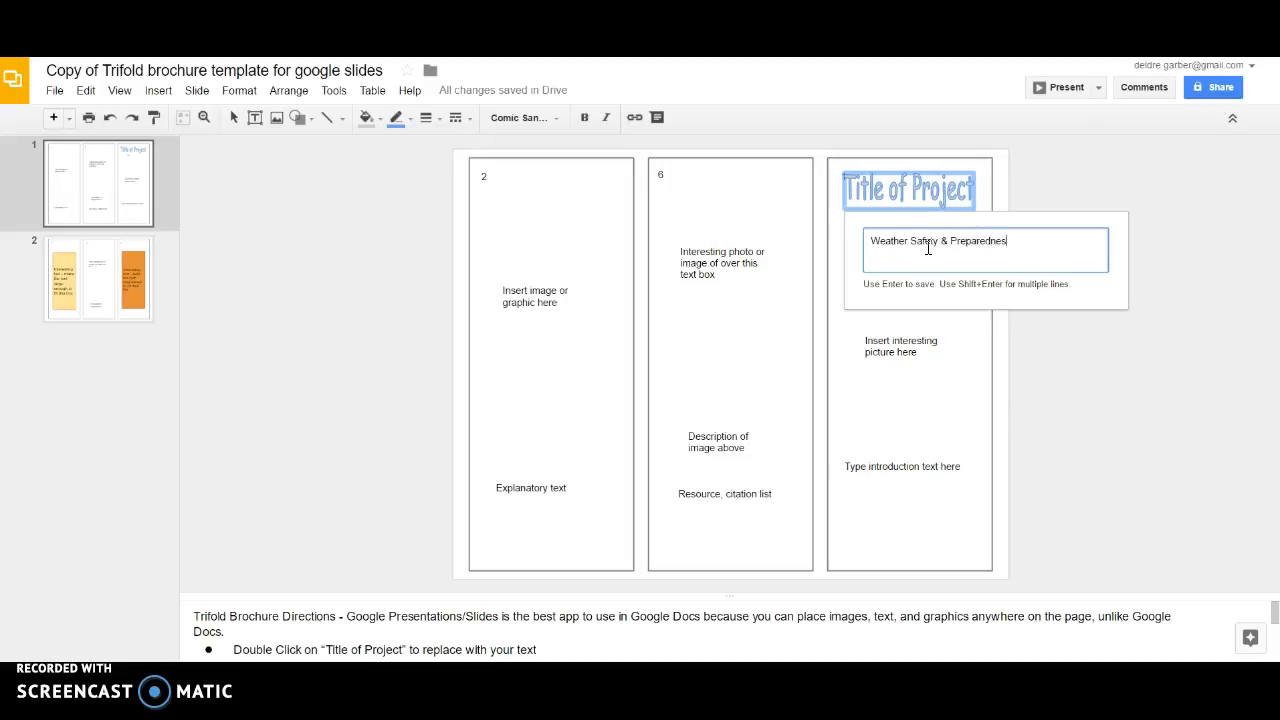
{"action": "left_click", "coordinate": [951, 240]}
{"action": "type", "text": "a"}
{"action": "key", "text": "shift+Return"}
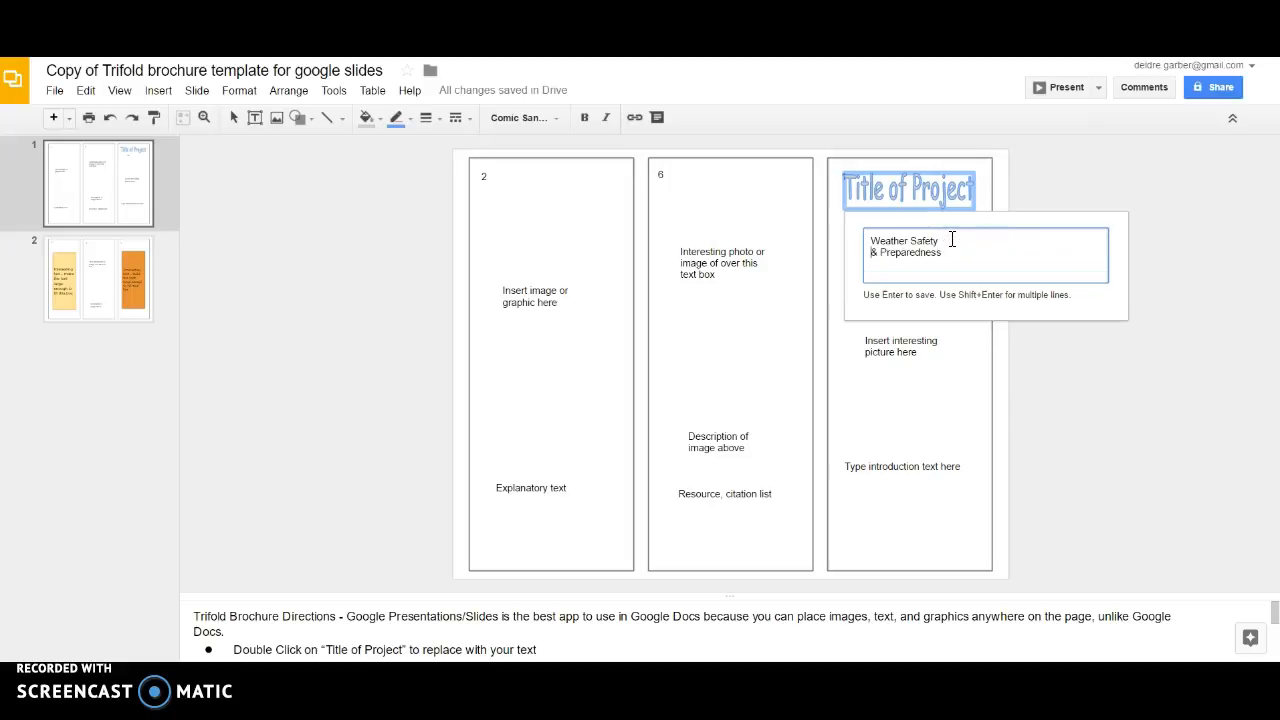
{"action": "right_click", "coordinate": [1123, 437]}
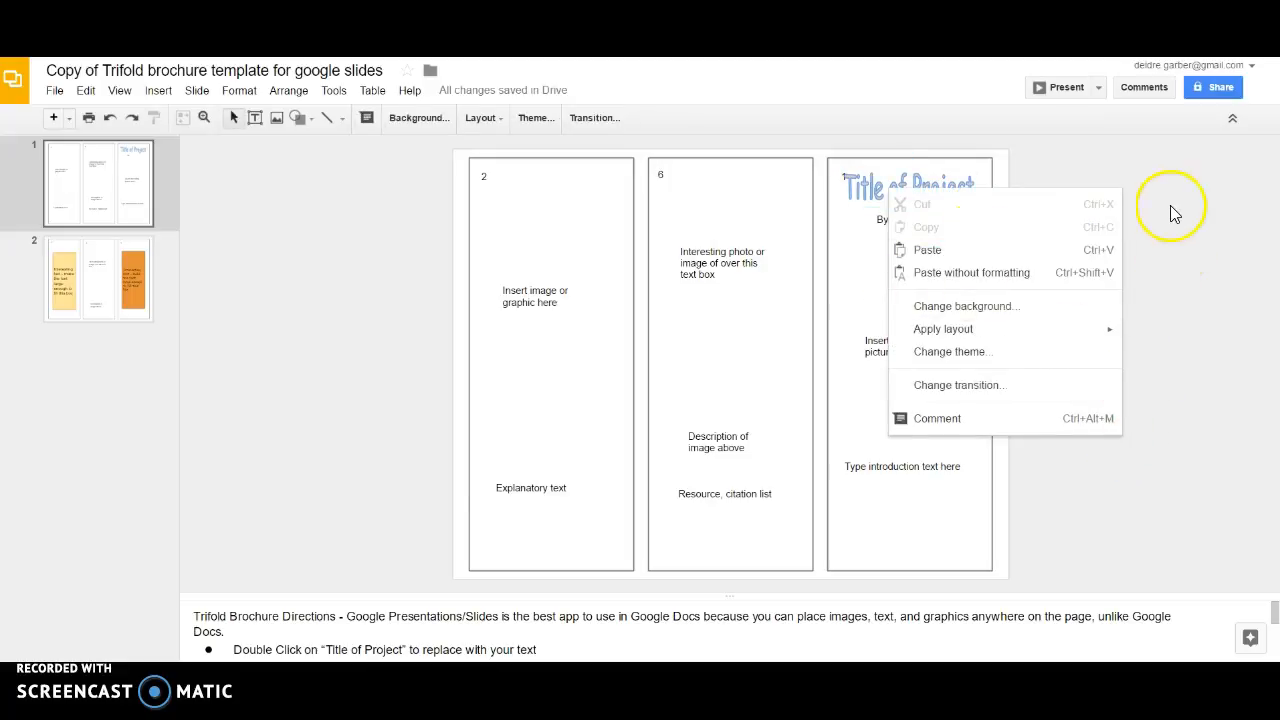
{"action": "left_click", "coordinate": [1186, 169]}
Step: Replace the front panel's title text with "Weather Safety & Prepardness" and move the "By" text box down to just above the picture placeholder
{"action": "double_click", "coordinate": [924, 193]}
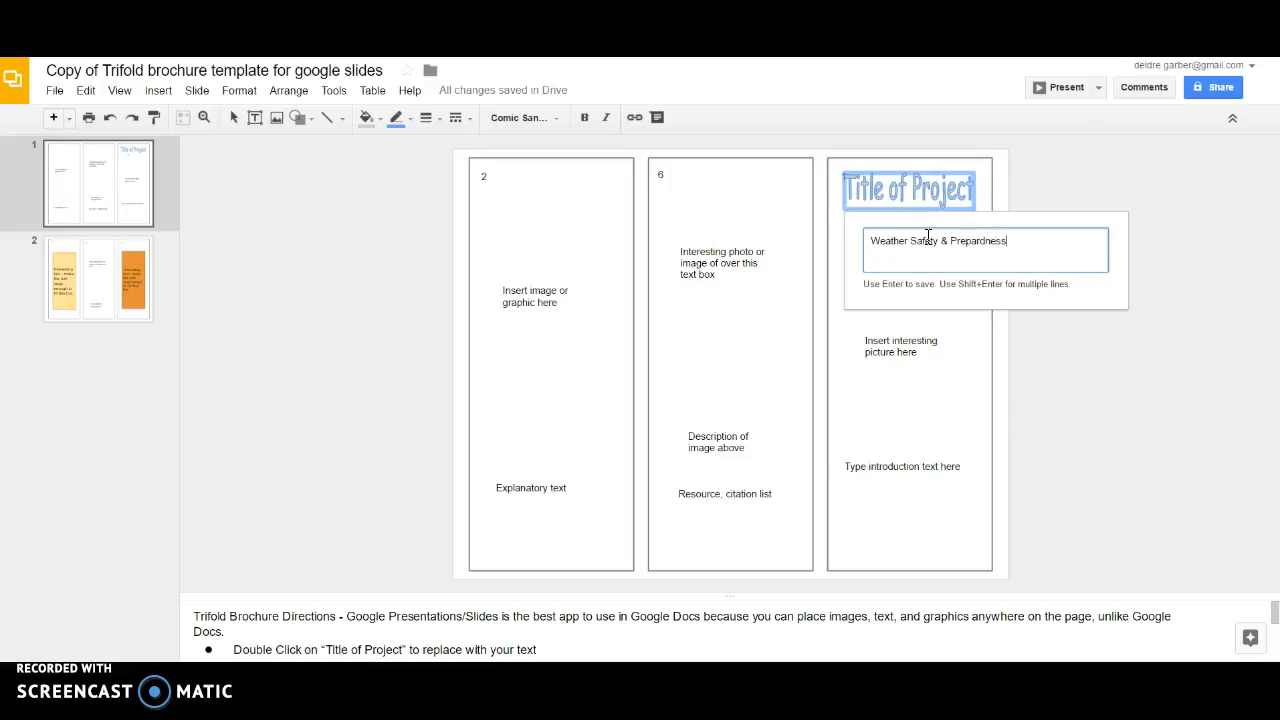
{"action": "key", "text": "Return"}
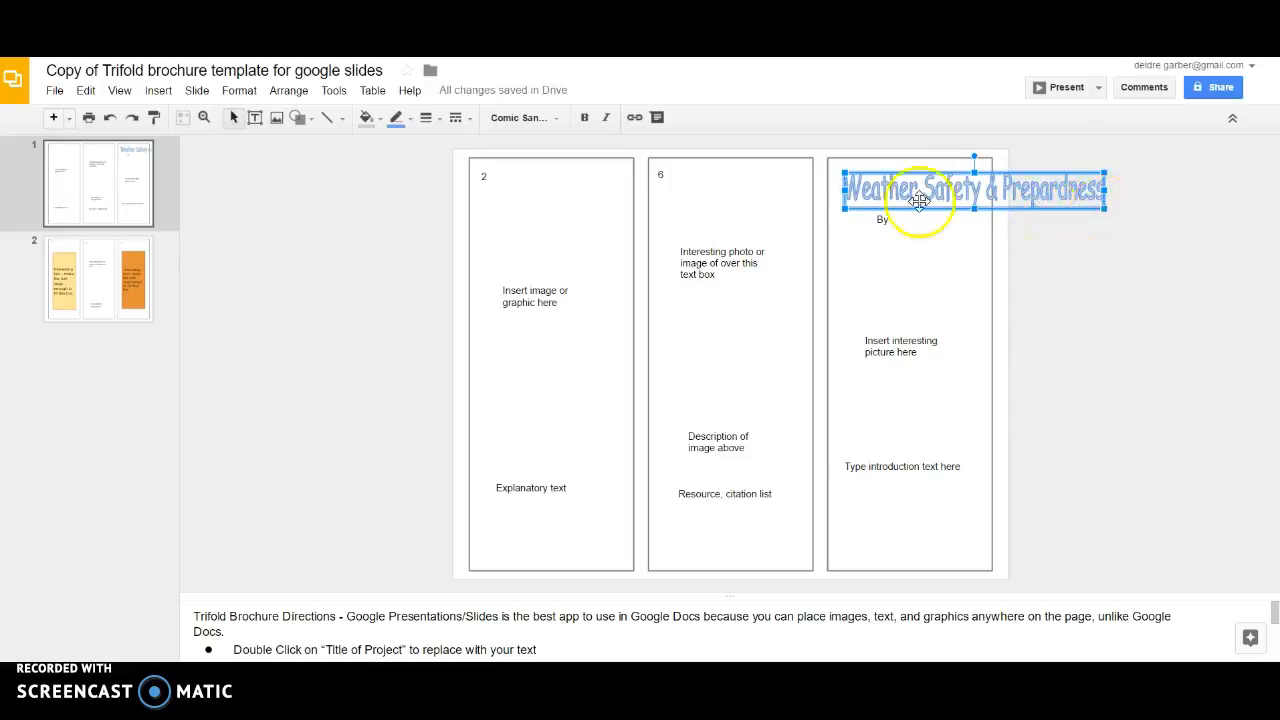
{"action": "left_click", "coordinate": [894, 217]}
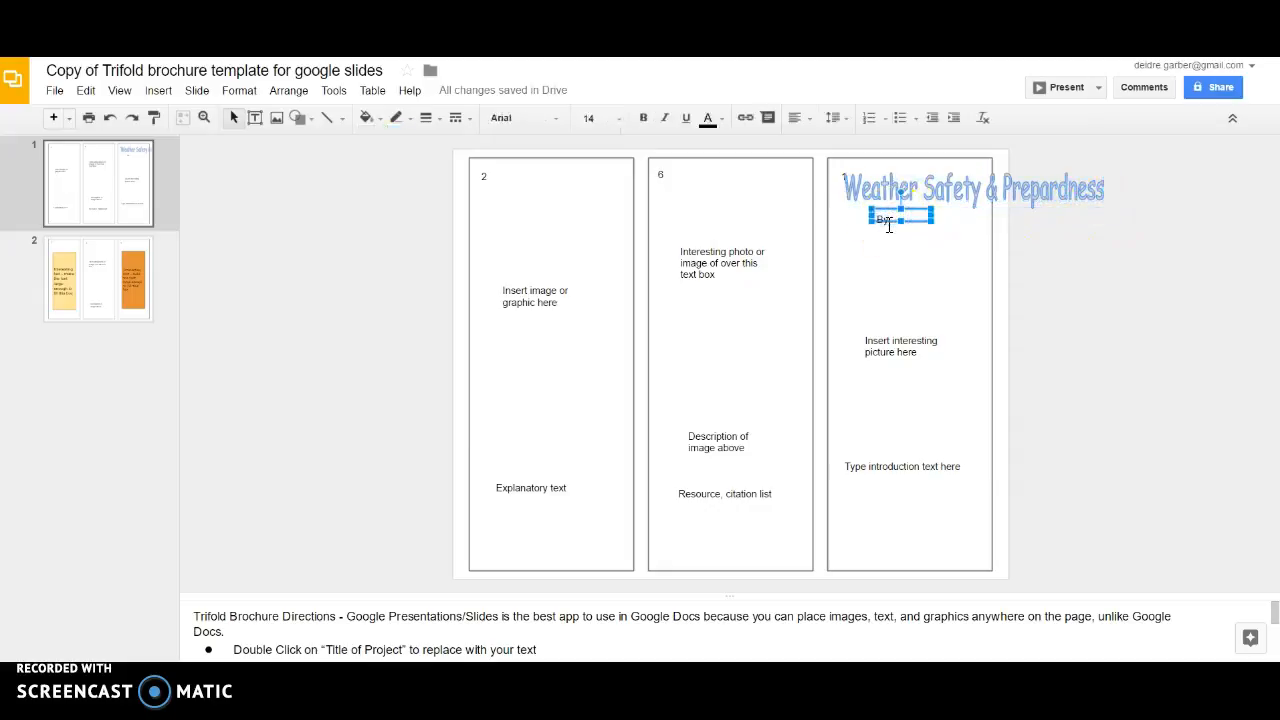
{"action": "left_click_drag", "start_coordinate": [894, 226], "coordinate": [903, 296]}
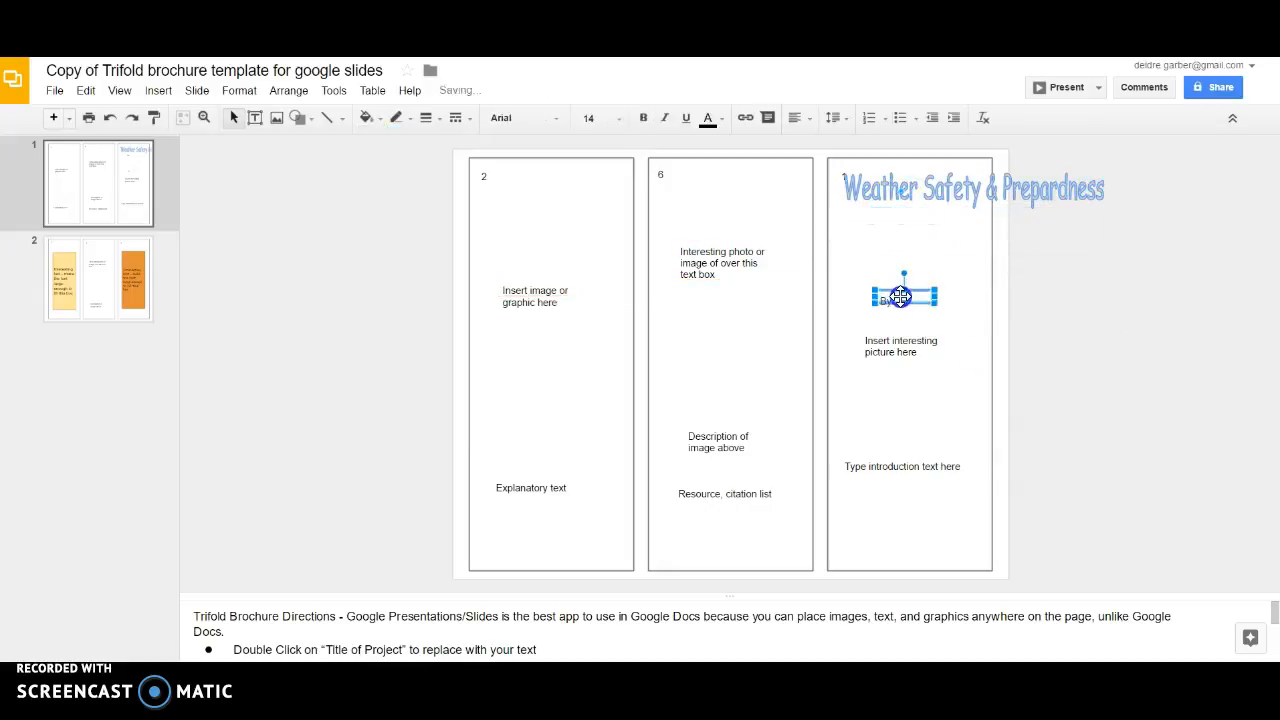
{"action": "left_click", "coordinate": [906, 192]}
{"action": "left_click_drag", "start_coordinate": [1104, 208], "coordinate": [972, 272]}
{"action": "left_click", "coordinate": [1032, 275]}
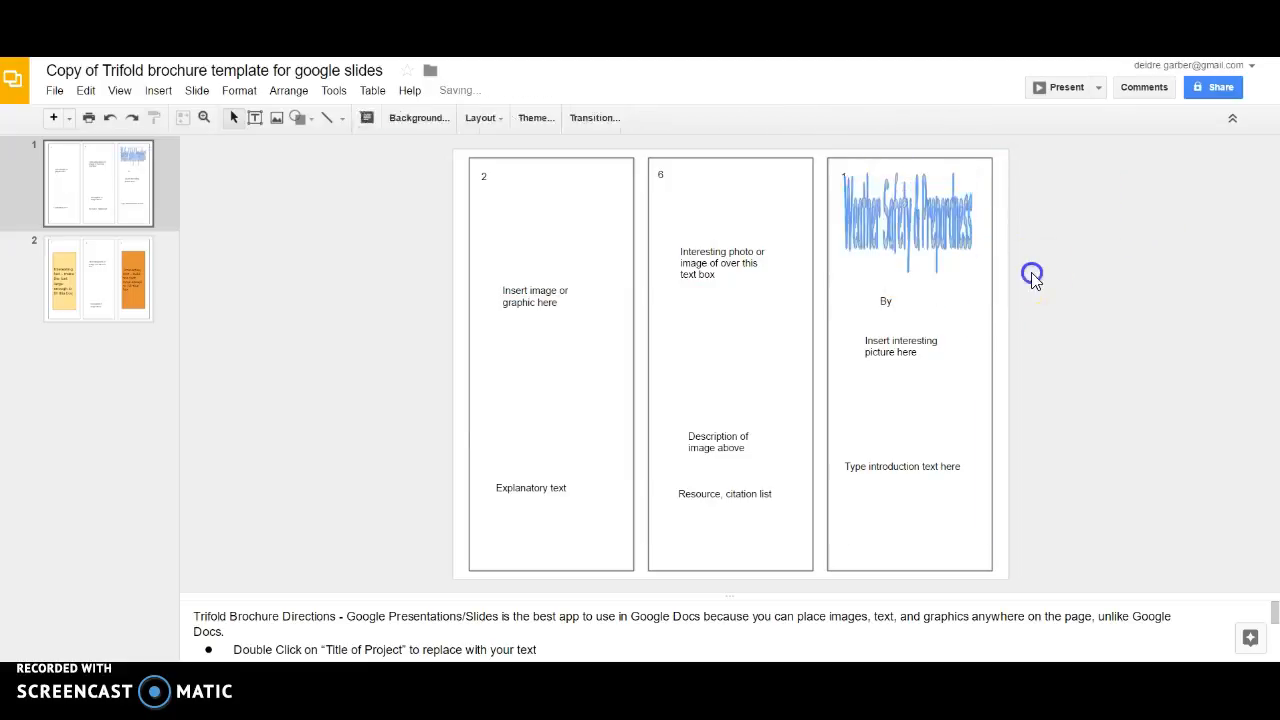
{"action": "key", "text": "ctrl+z"}
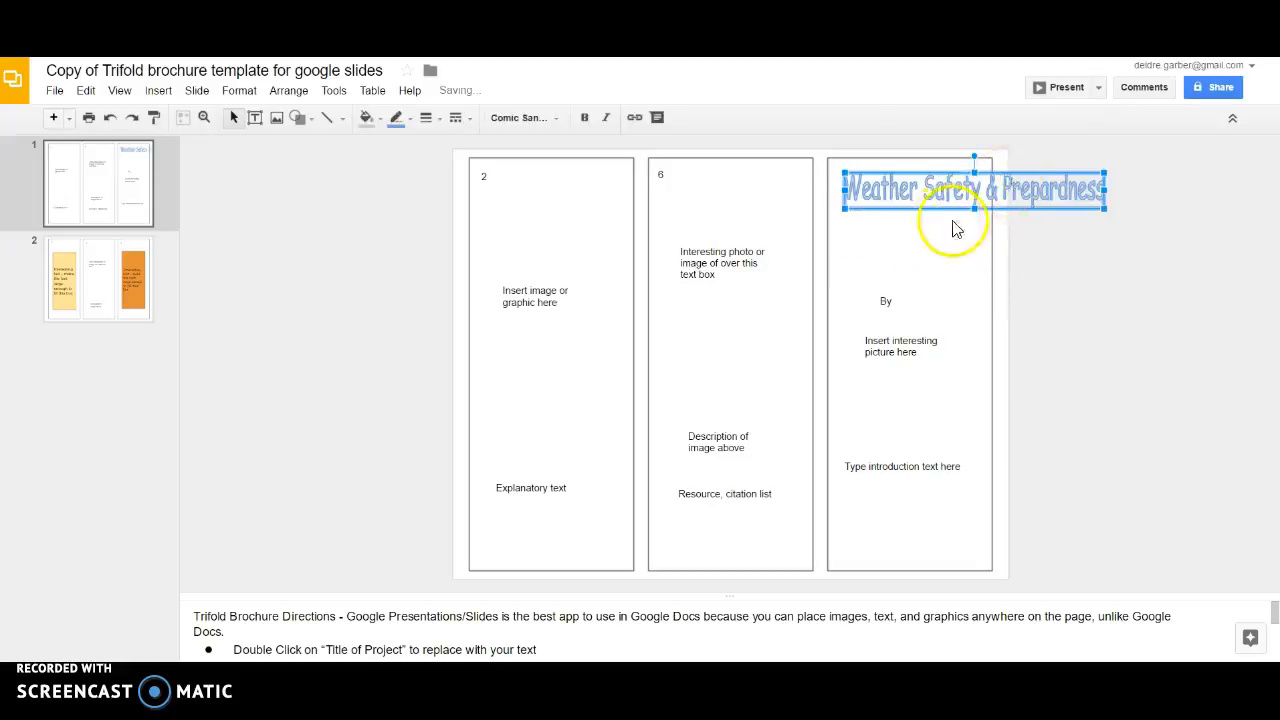
Step: Split the title onto two lines, with "& Prepardness" on the second line
{"action": "double_click", "coordinate": [974, 195]}
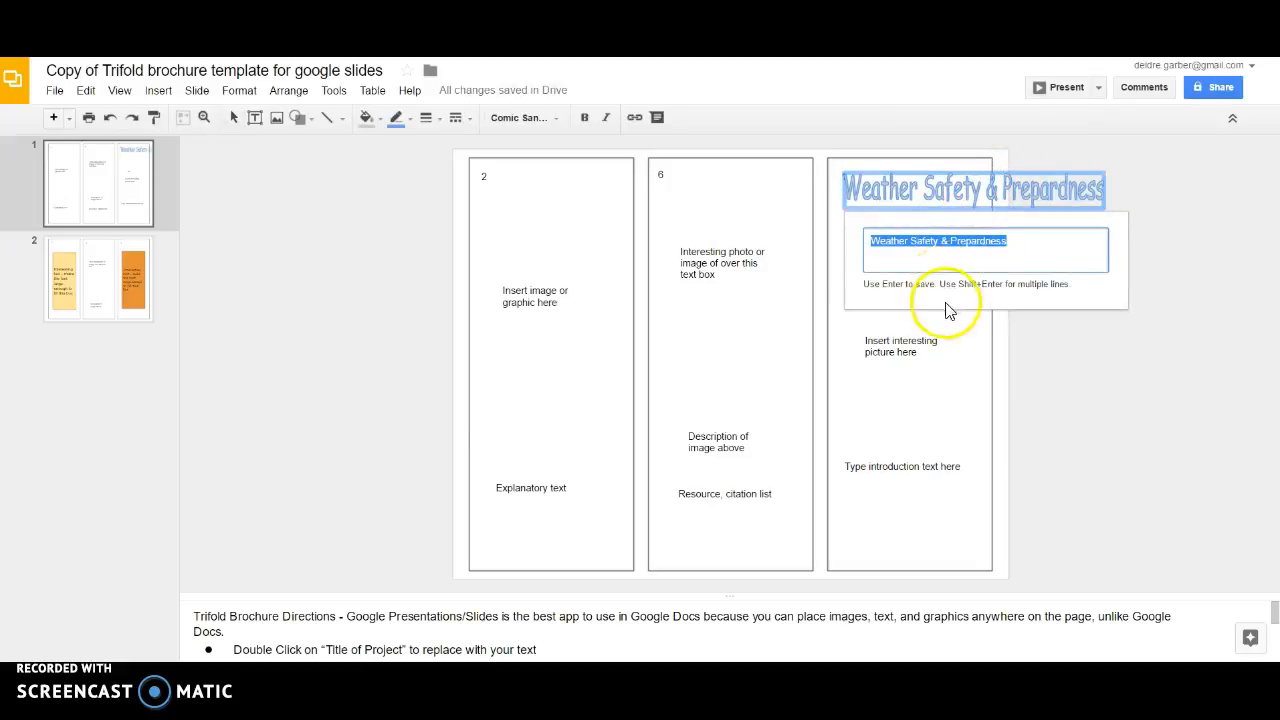
{"action": "left_click", "coordinate": [914, 251]}
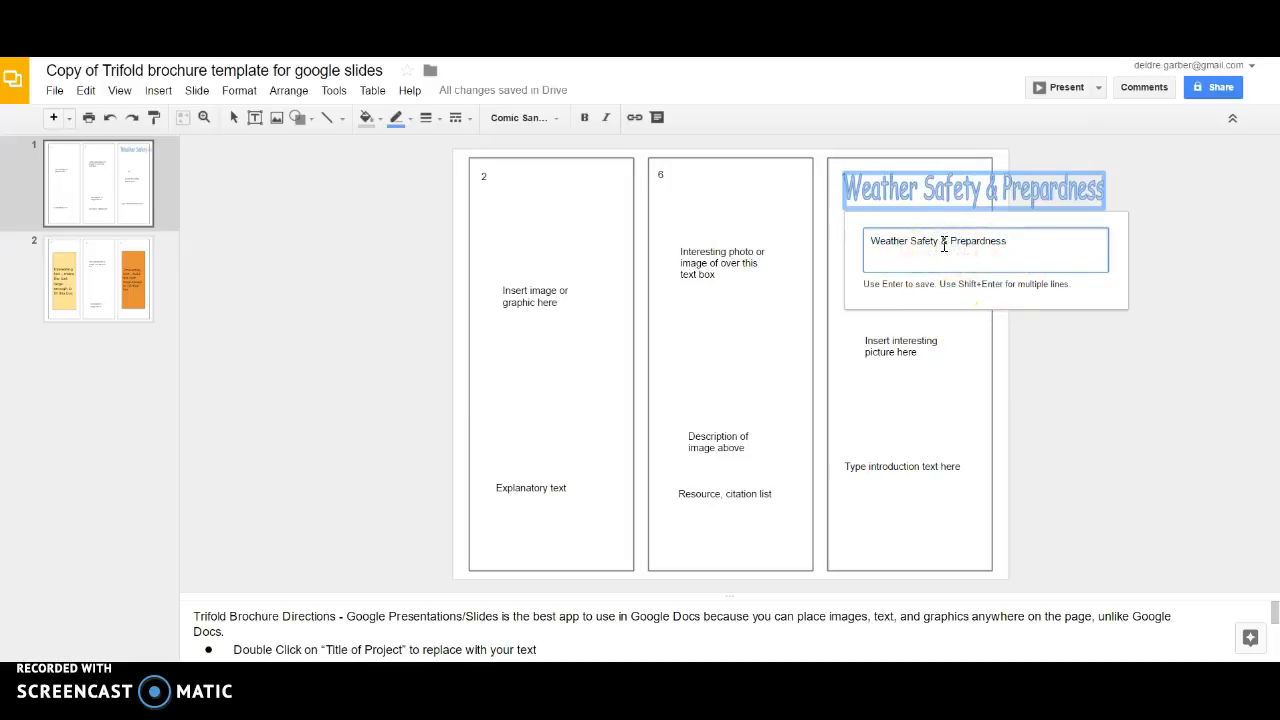
{"action": "key", "text": "shift+Return"}
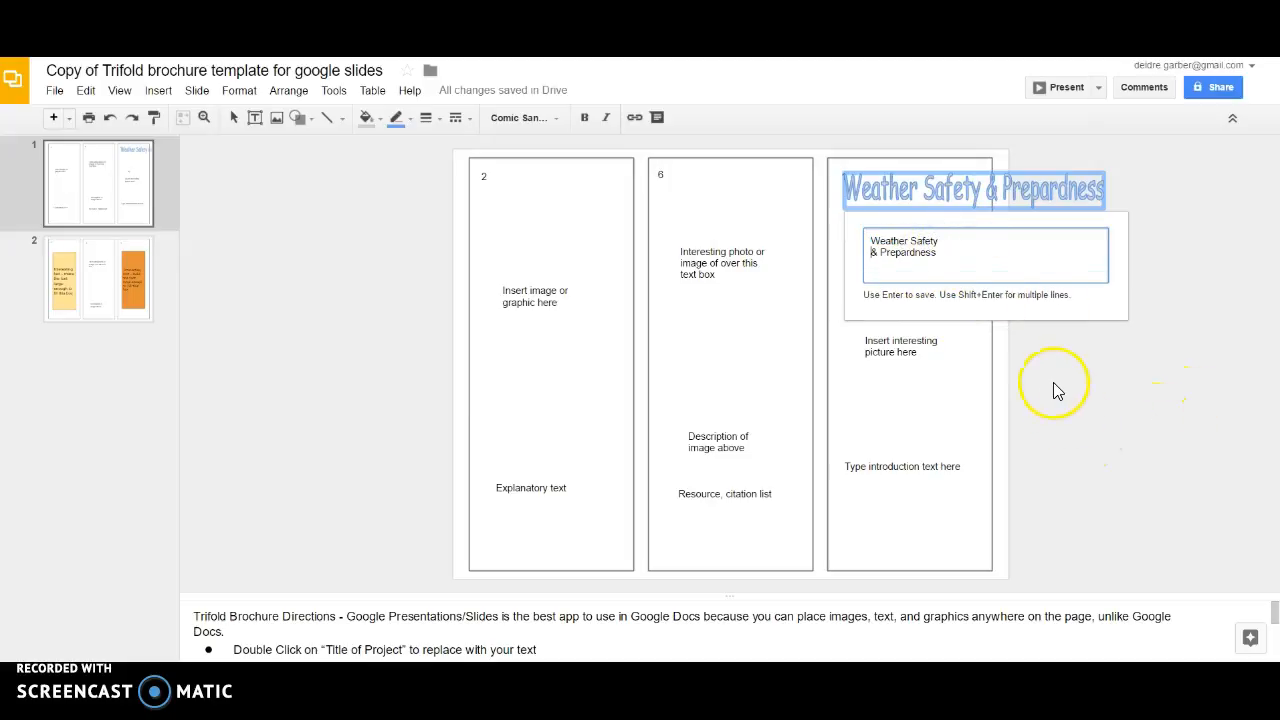
{"action": "key", "text": "Return"}
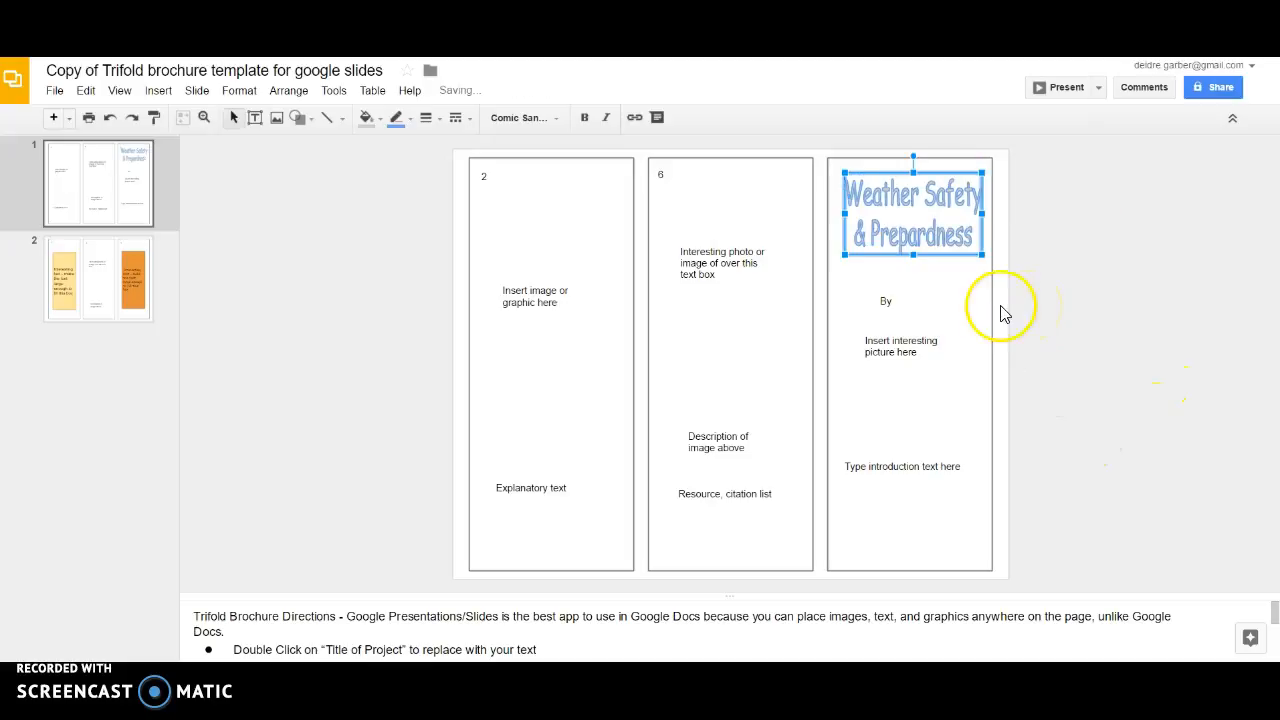
{"action": "left_click", "coordinate": [1028, 258]}
Step: Give the title word art a yellow outline and a dark green fill
{"action": "left_click", "coordinate": [903, 240]}
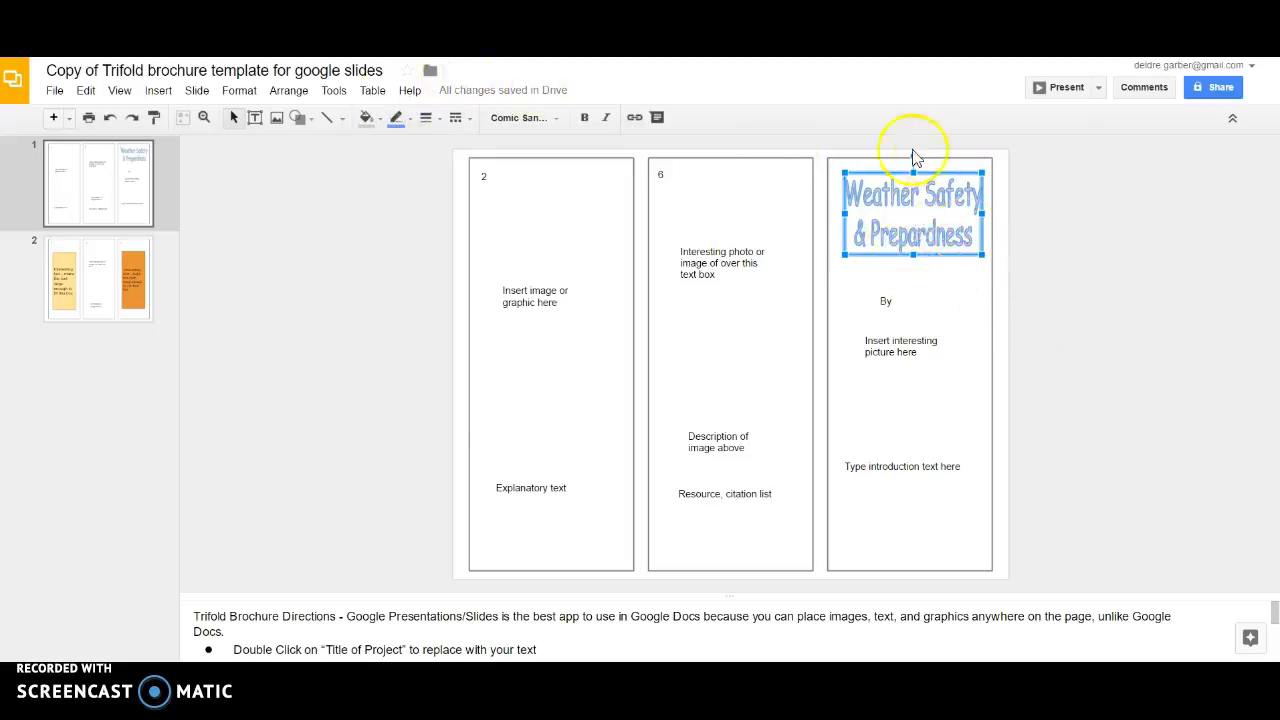
{"action": "left_click", "coordinate": [411, 117]}
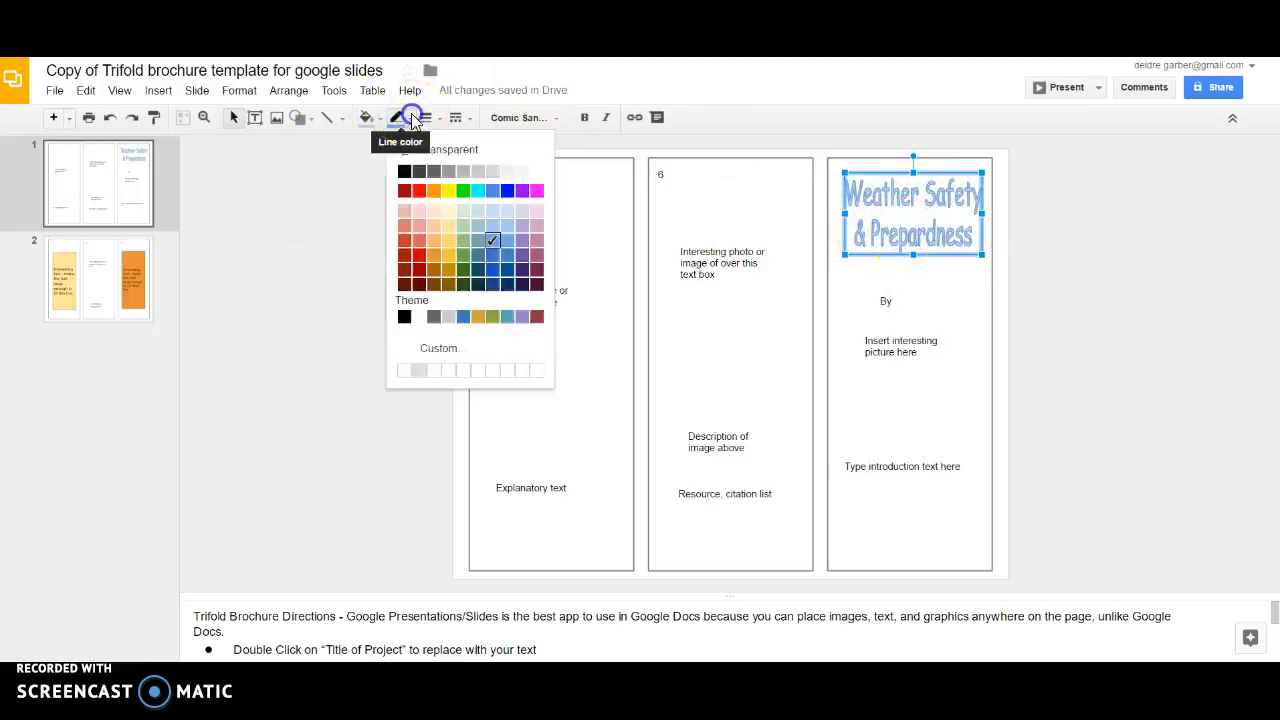
{"action": "left_click", "coordinate": [449, 191]}
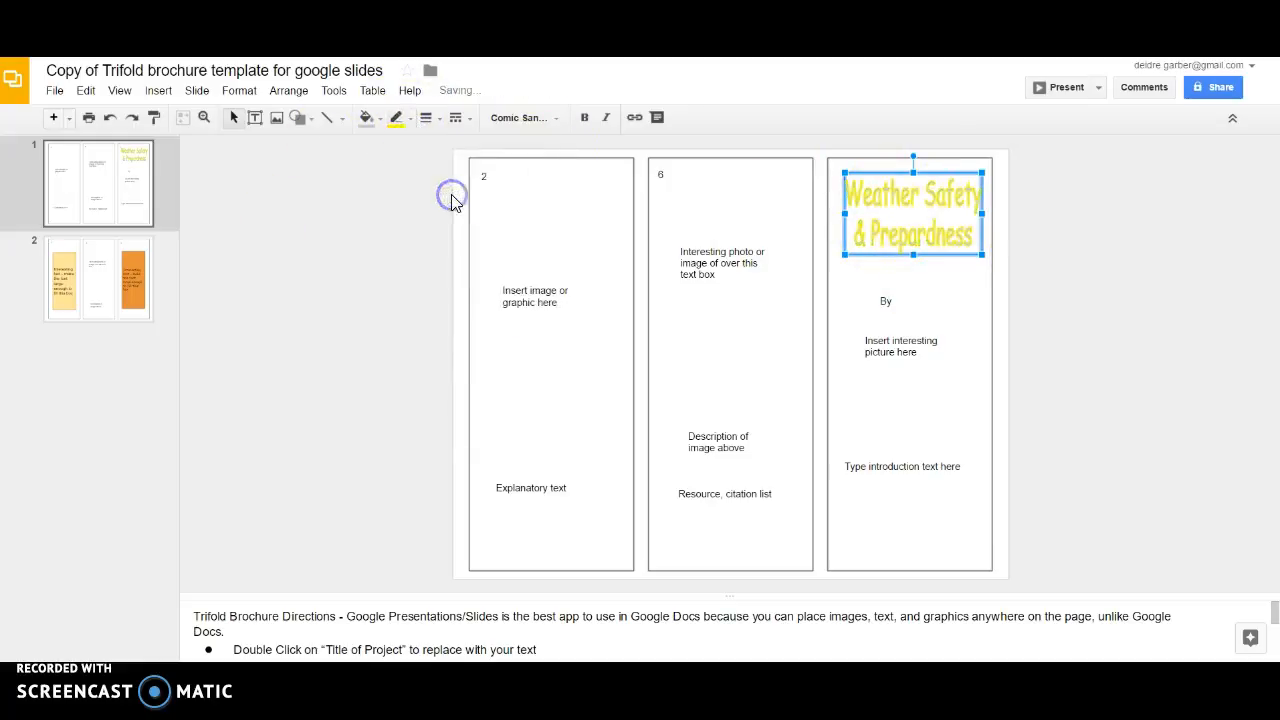
{"action": "left_click", "coordinate": [378, 123]}
{"action": "left_click", "coordinate": [423, 171]}
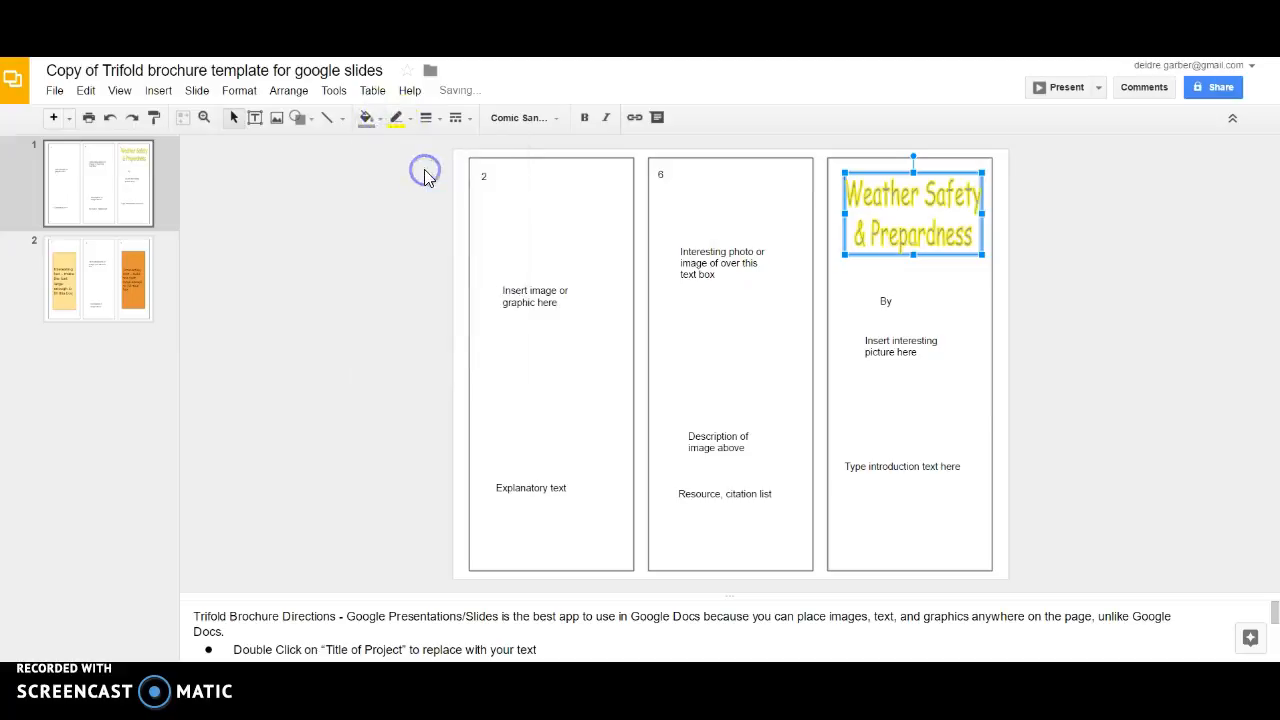
{"action": "left_click", "coordinate": [372, 121]}
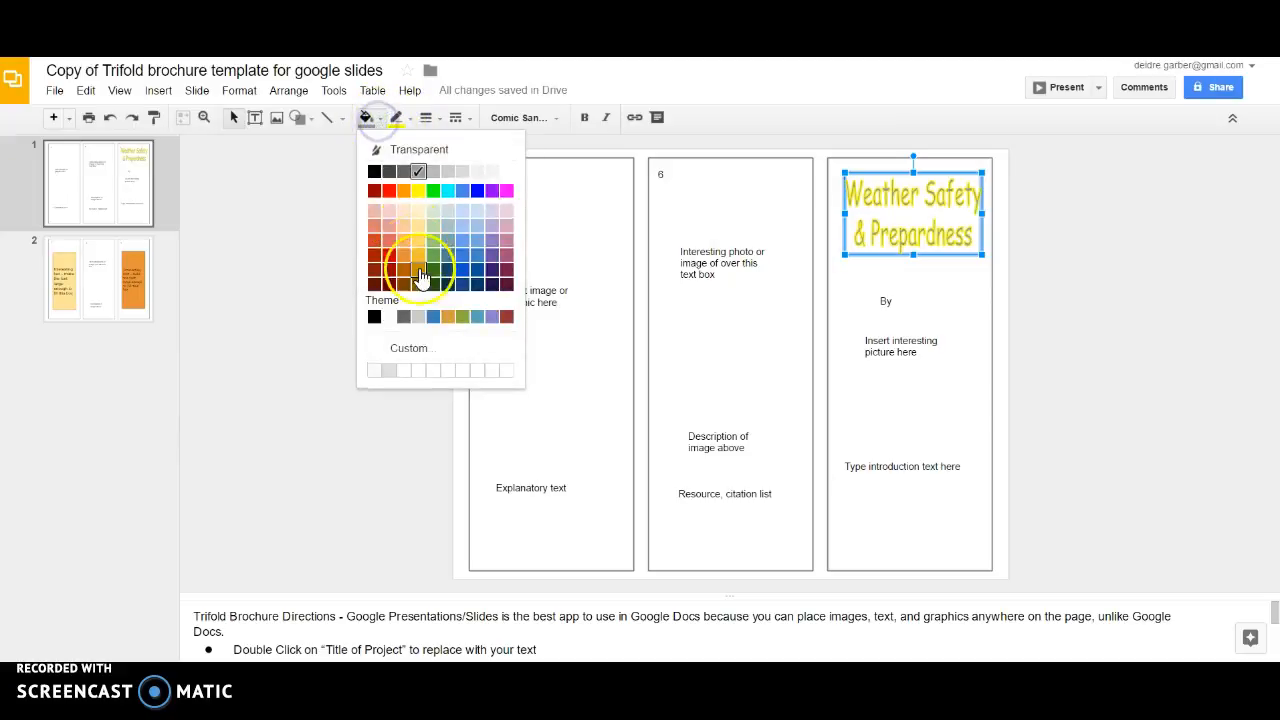
{"action": "left_click", "coordinate": [437, 289]}
{"action": "left_click", "coordinate": [1040, 255]}
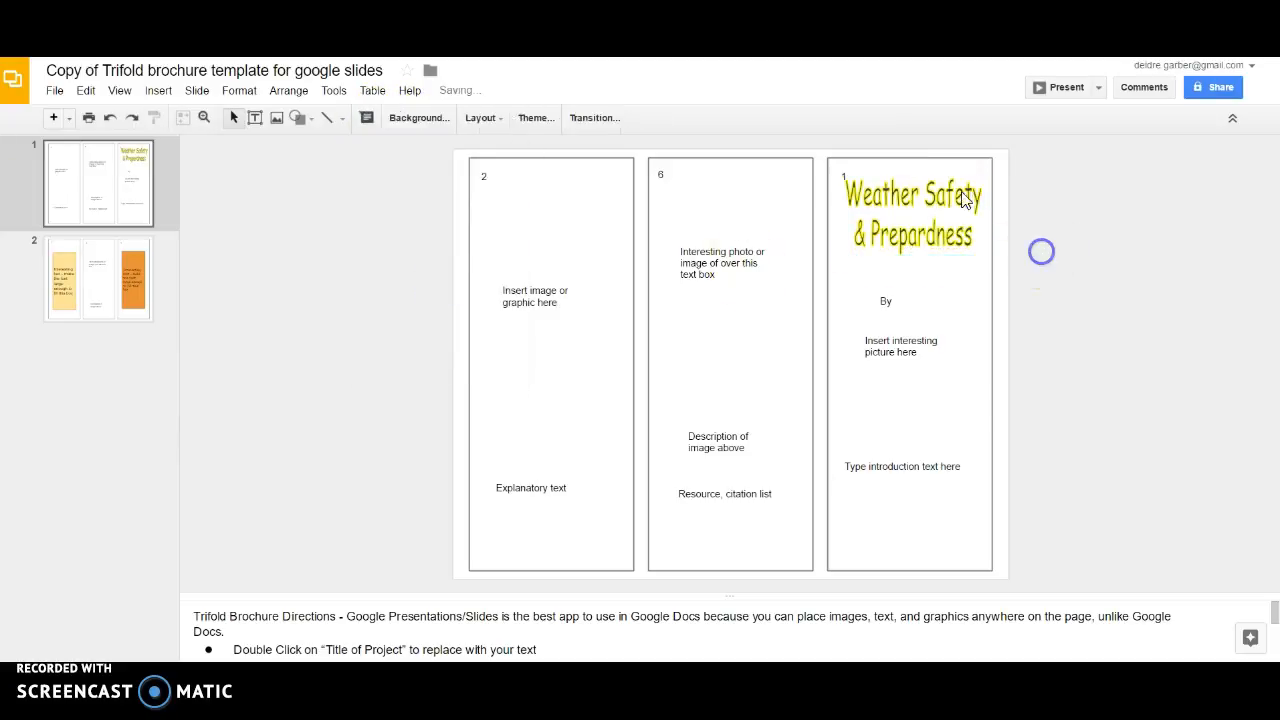
Step: Draw a rectangle that covers the title within the front panel and fill it with black
{"action": "left_click", "coordinate": [305, 117]}
{"action": "mouse_move", "coordinate": [318, 150]}
{"action": "left_click", "coordinate": [423, 152]}
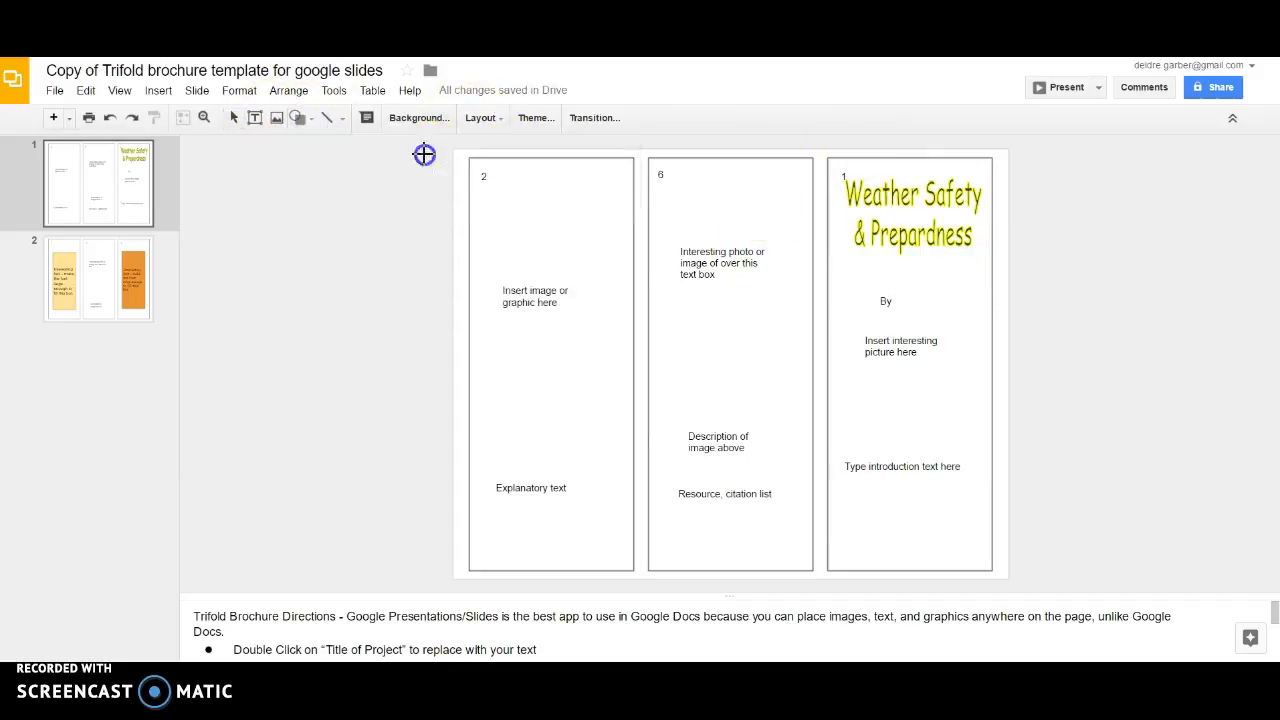
{"action": "left_click_drag", "start_coordinate": [838, 172], "coordinate": [988, 261]}
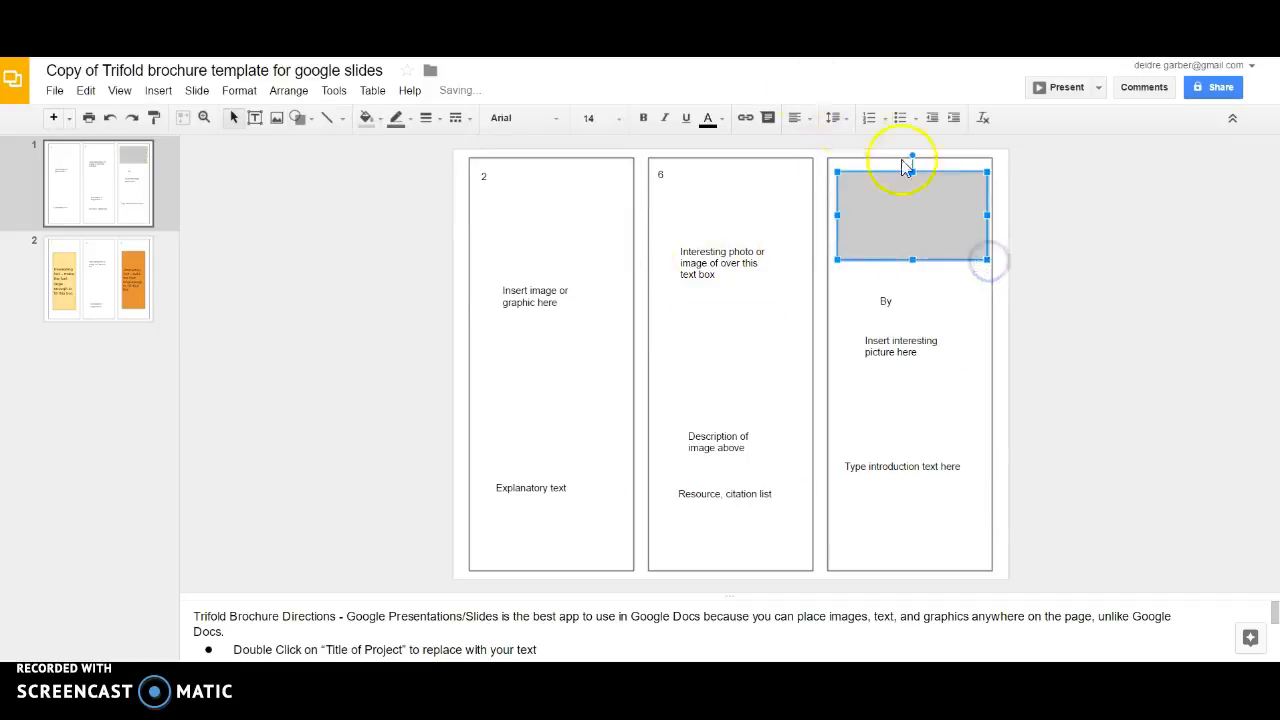
{"action": "left_click_drag", "start_coordinate": [987, 212], "coordinate": [981, 213]}
{"action": "left_click", "coordinate": [378, 120]}
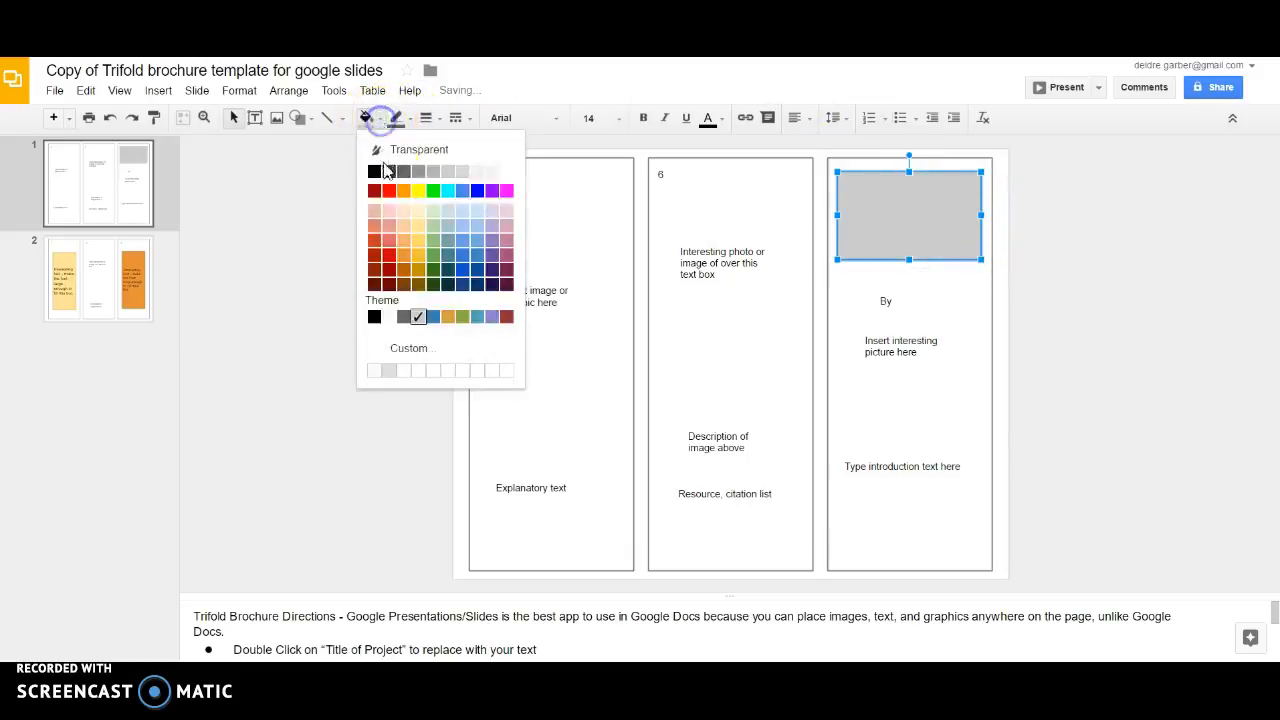
{"action": "left_click", "coordinate": [376, 174]}
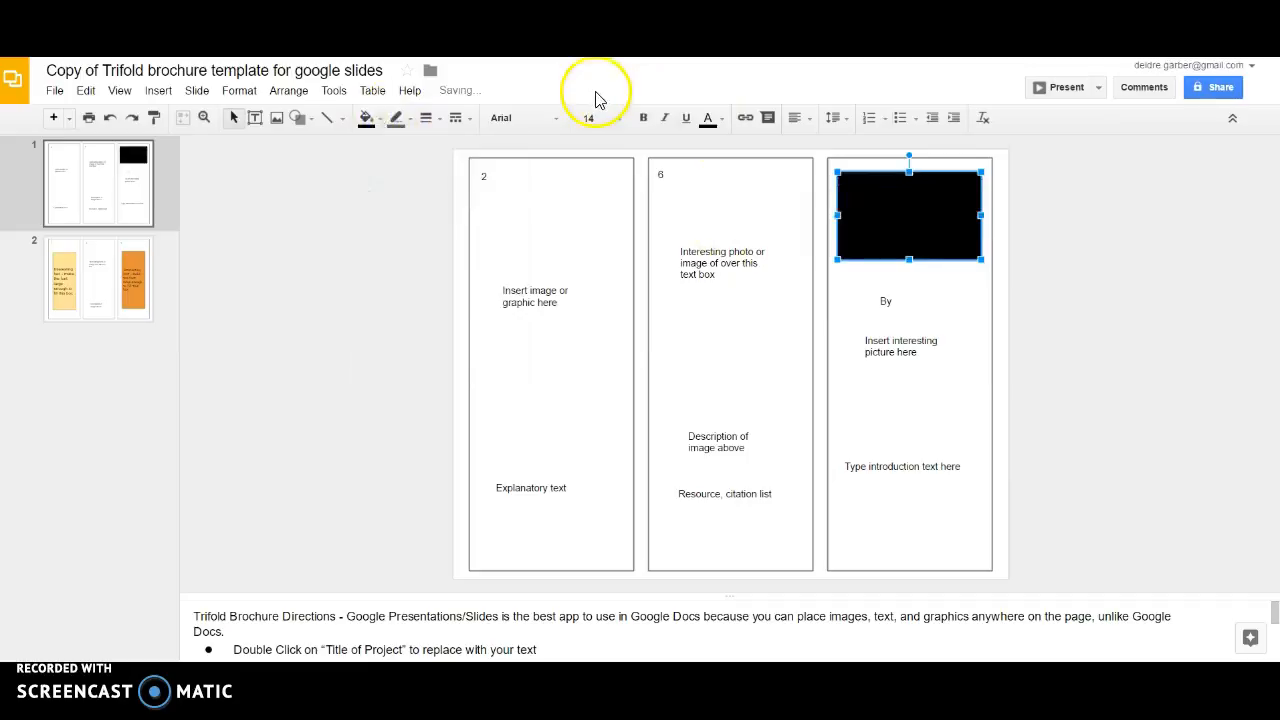
Step: Send the black rectangle to the back so it sits behind the title
{"action": "right_click", "coordinate": [910, 205]}
{"action": "mouse_move", "coordinate": [993, 322]}
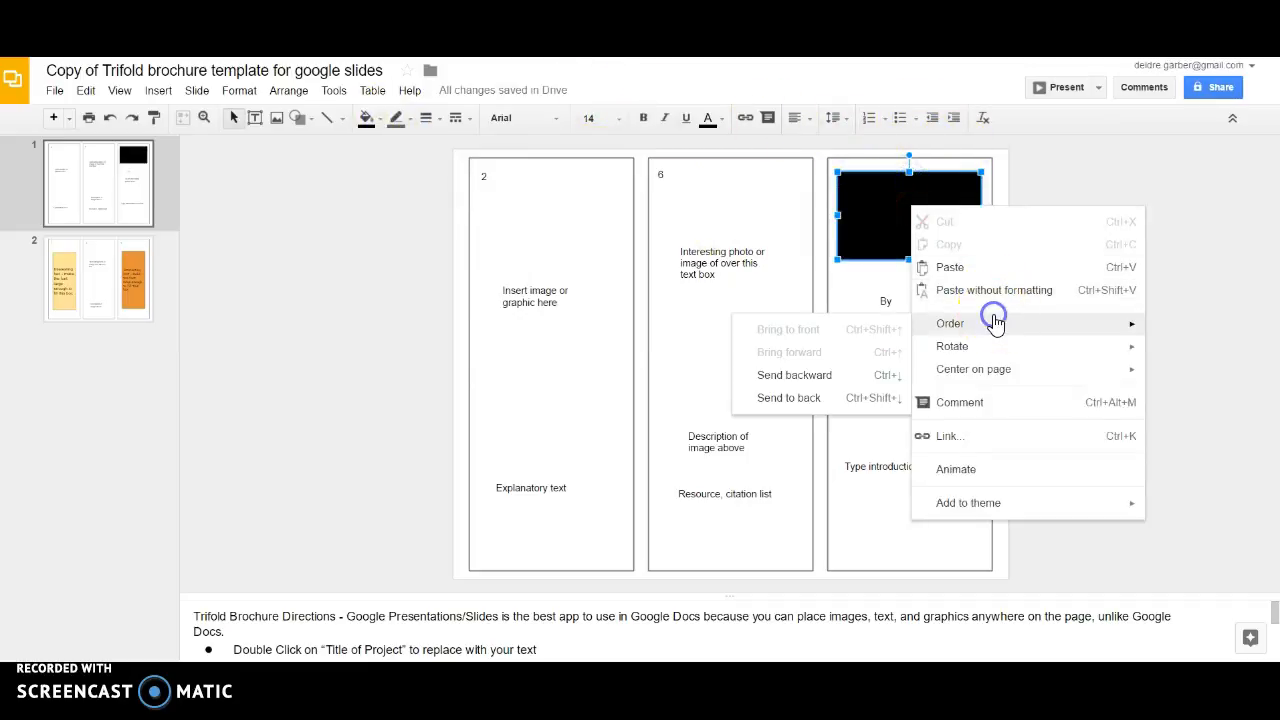
{"action": "left_click", "coordinate": [805, 398]}
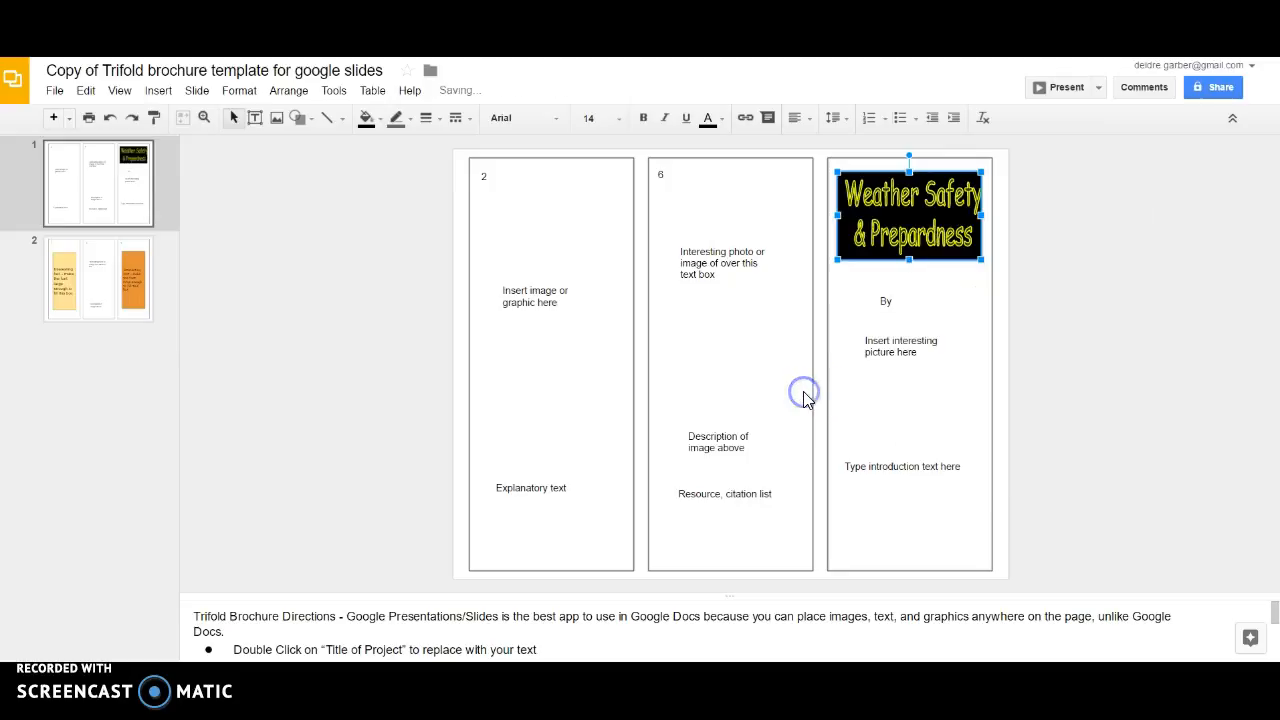
{"action": "left_click", "coordinate": [1071, 240]}
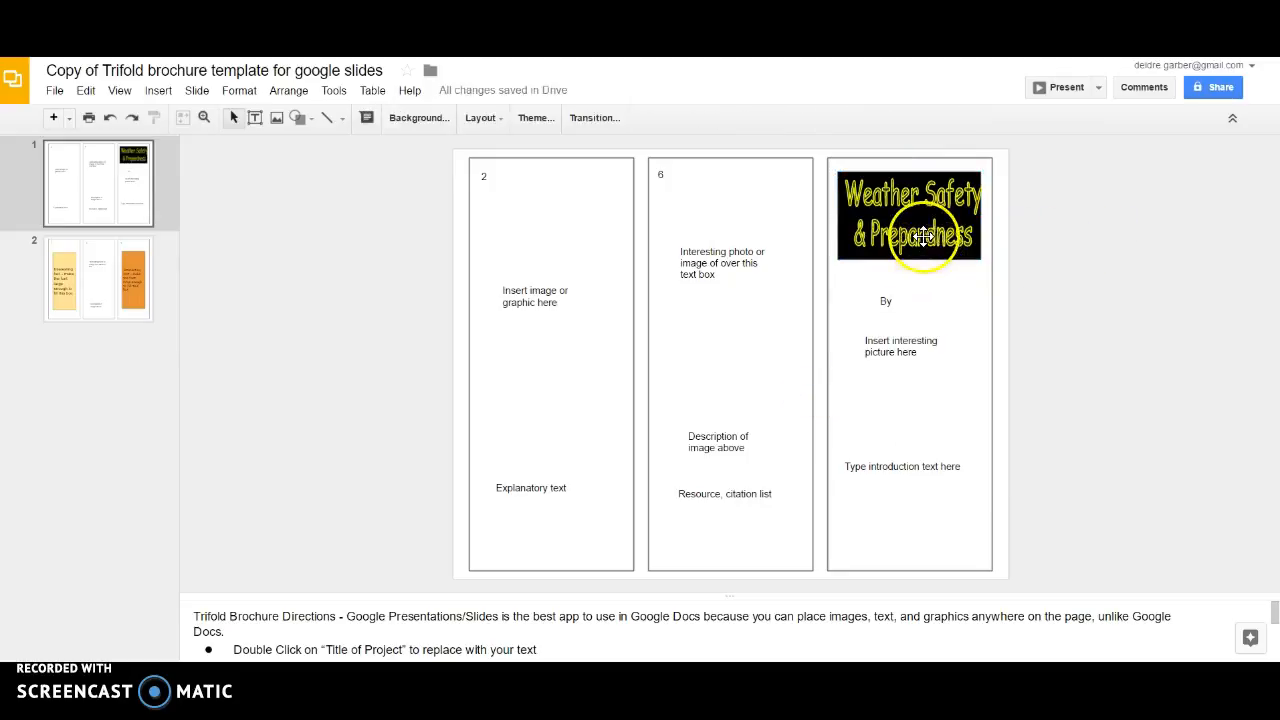
Step: Narrow the title word art slightly so it fits inside the black rectangle, keeping its text as is
{"action": "left_click", "coordinate": [924, 240]}
{"action": "left_click", "coordinate": [983, 212]}
{"action": "left_click_drag", "start_coordinate": [978, 212], "coordinate": [971, 212]}
{"action": "left_click", "coordinate": [1031, 237]}
{"action": "left_click", "coordinate": [943, 243]}
{"action": "double_click", "coordinate": [958, 240]}
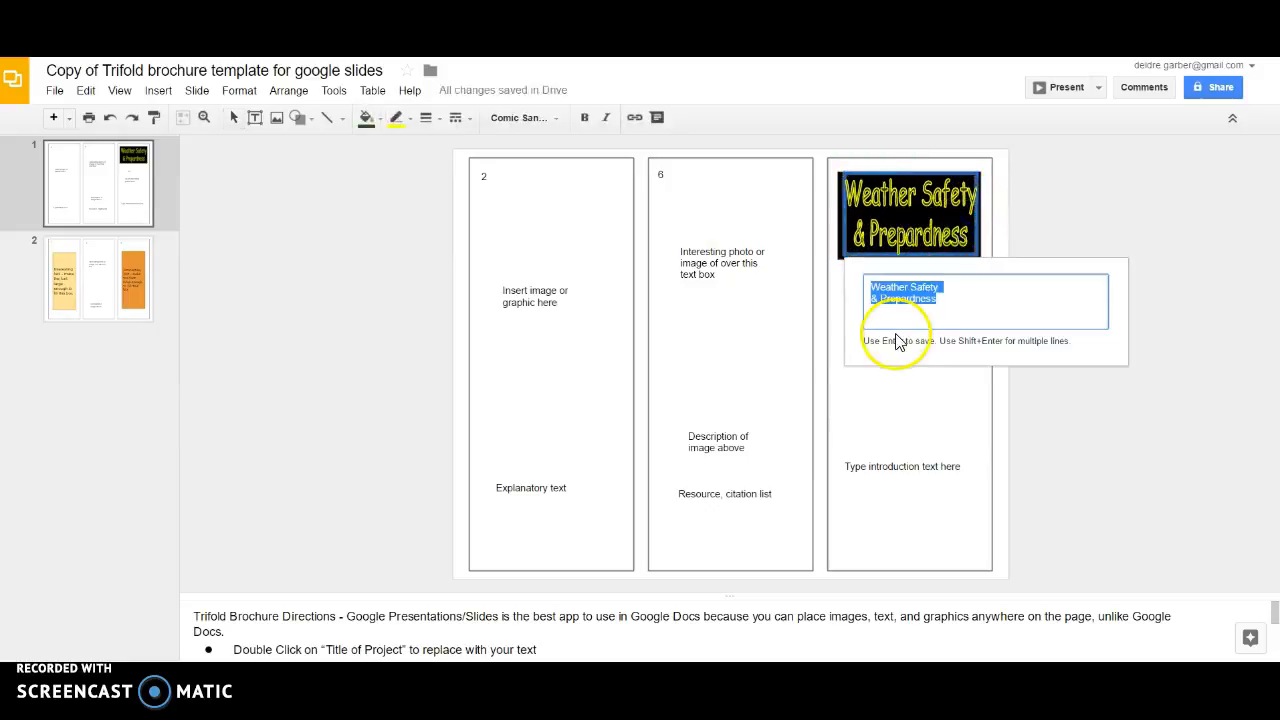
{"action": "left_click", "coordinate": [887, 190]}
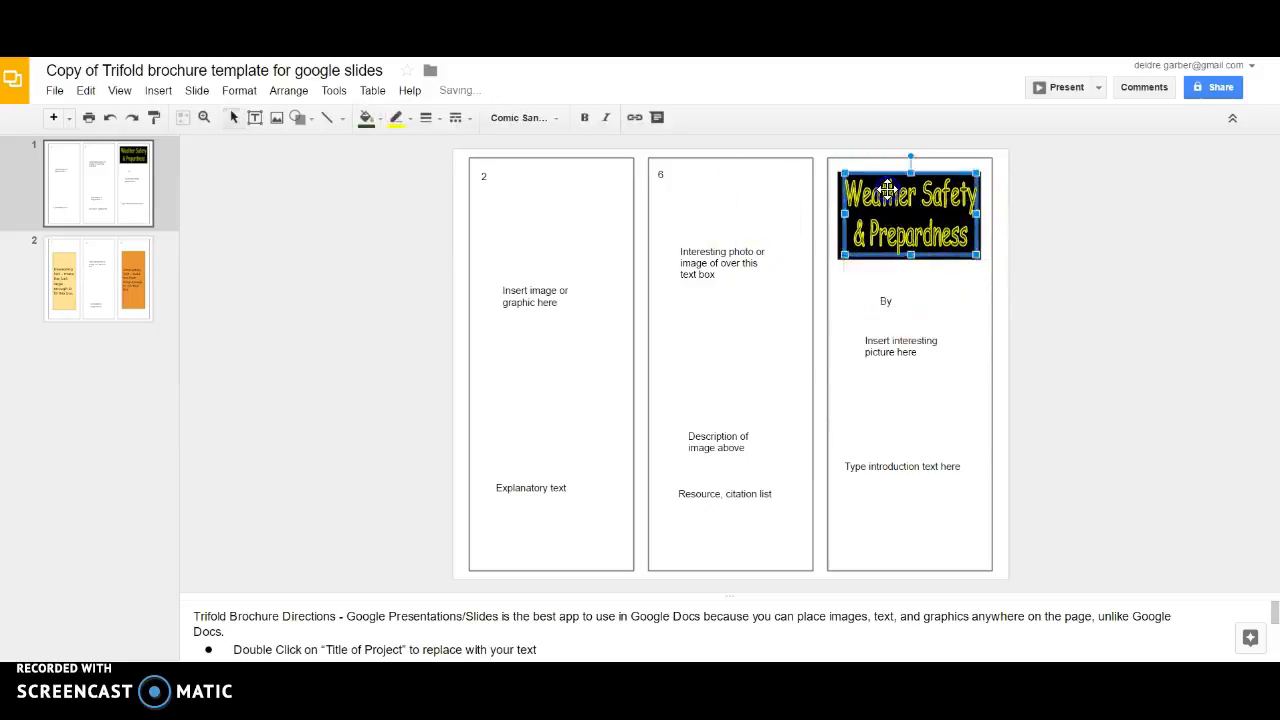
Step: Change the title's outline to bright green and make its fill transparent
{"action": "left_click", "coordinate": [406, 116]}
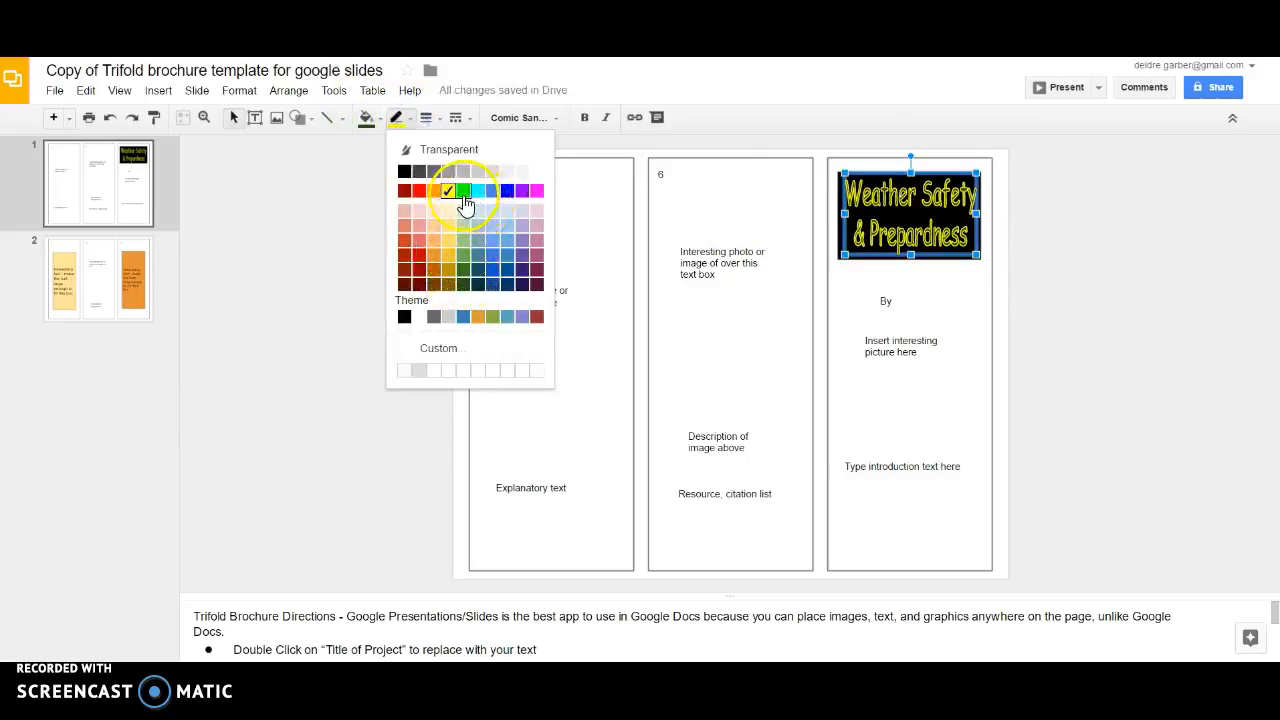
{"action": "left_click", "coordinate": [463, 191]}
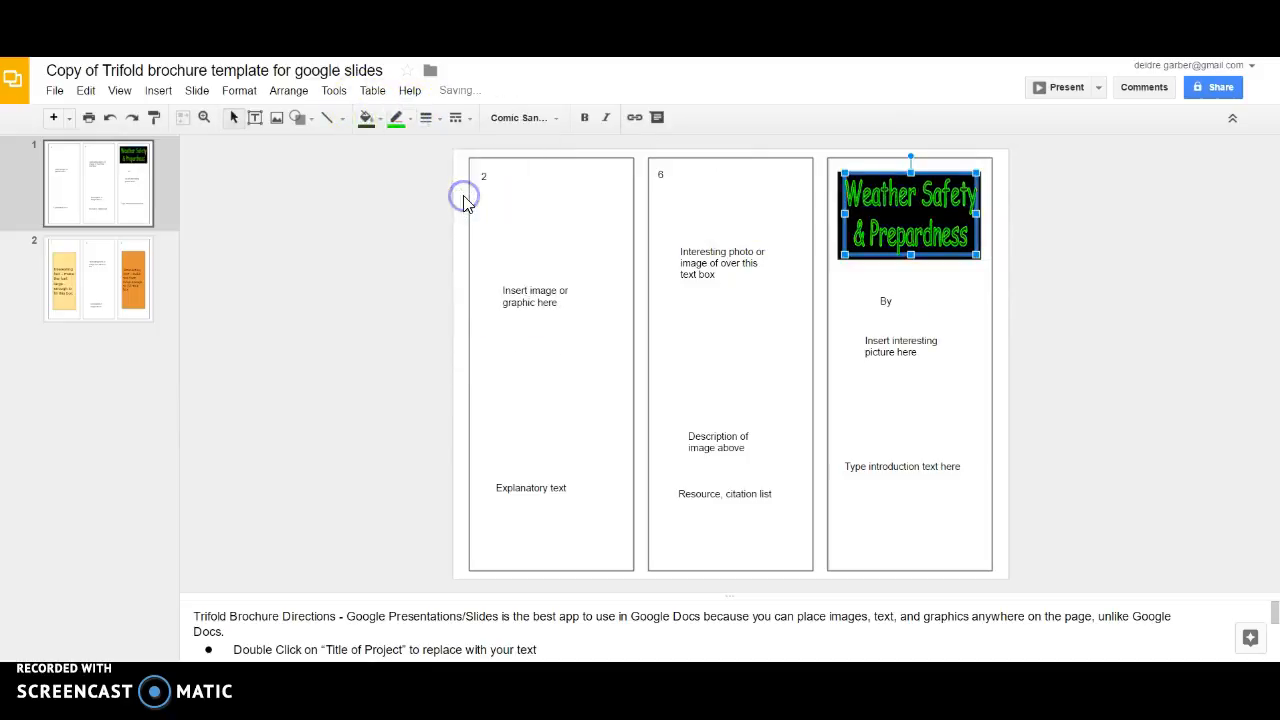
{"action": "left_click", "coordinate": [366, 119]}
{"action": "left_click", "coordinate": [389, 160]}
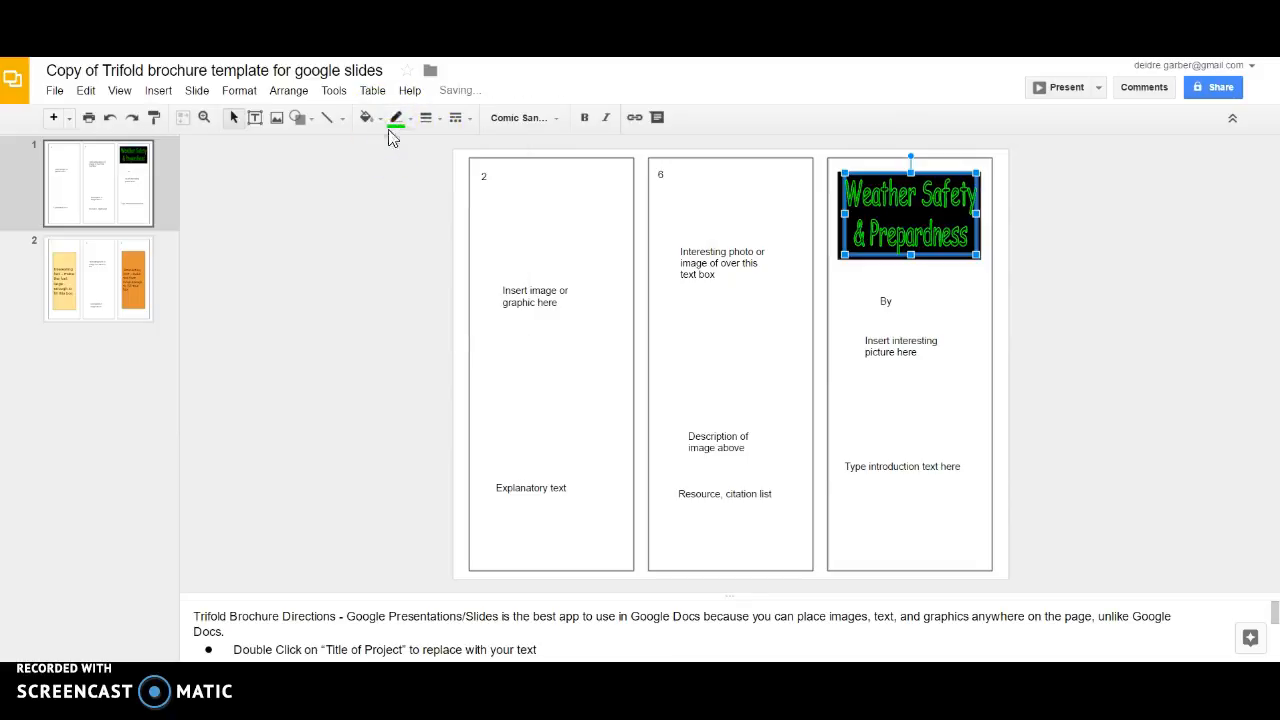
Step: Set both the fill and the outline of the title word art to white
{"action": "left_click", "coordinate": [411, 119]}
{"action": "left_click", "coordinate": [366, 119]}
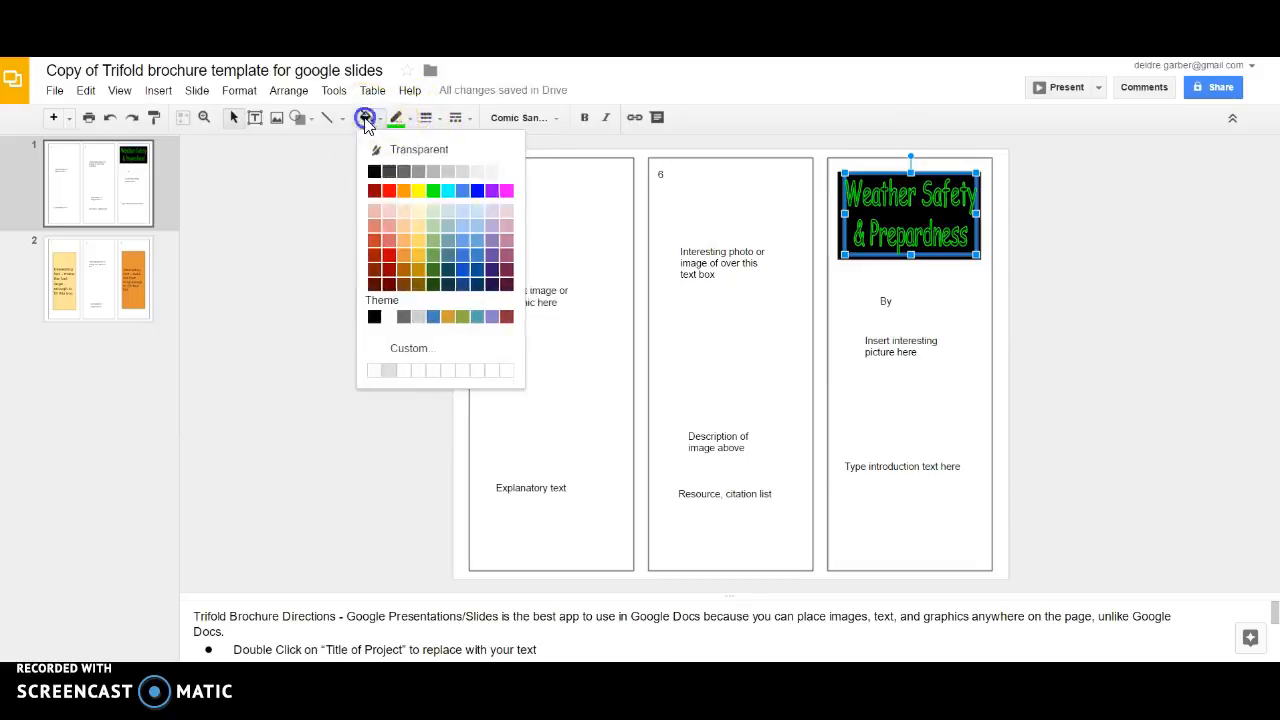
{"action": "left_click", "coordinate": [388, 318]}
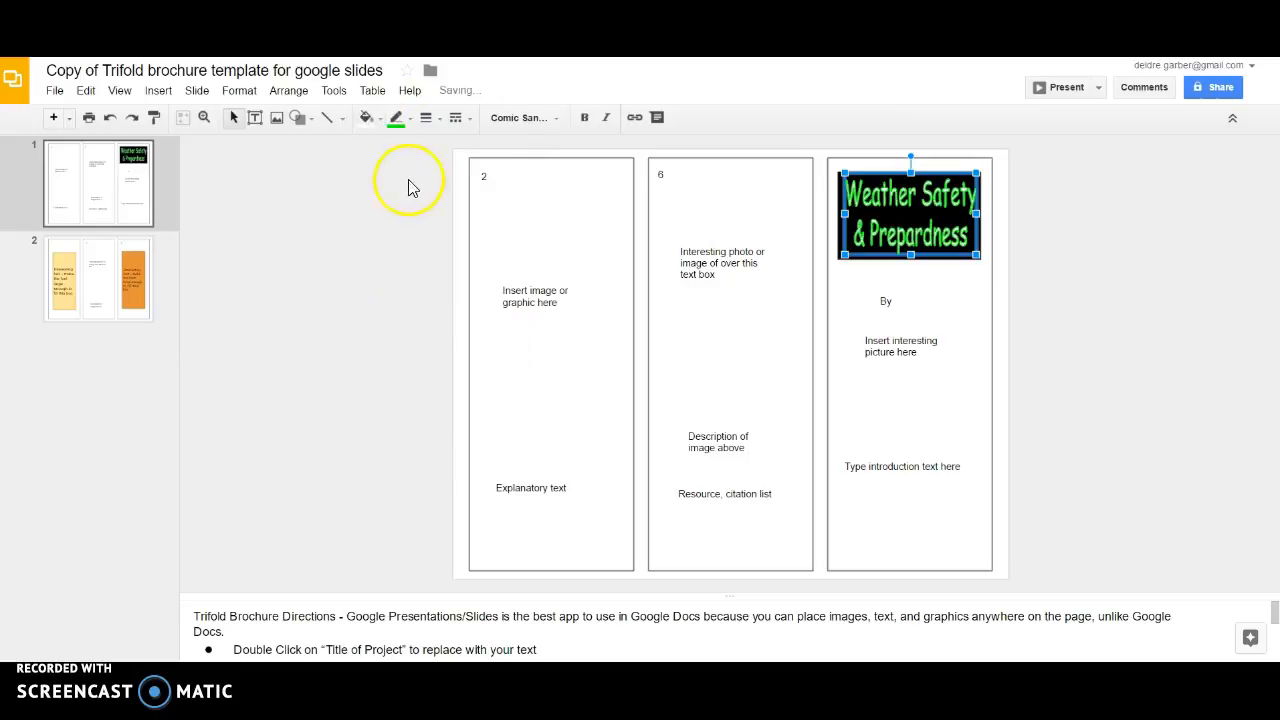
{"action": "left_click", "coordinate": [408, 119]}
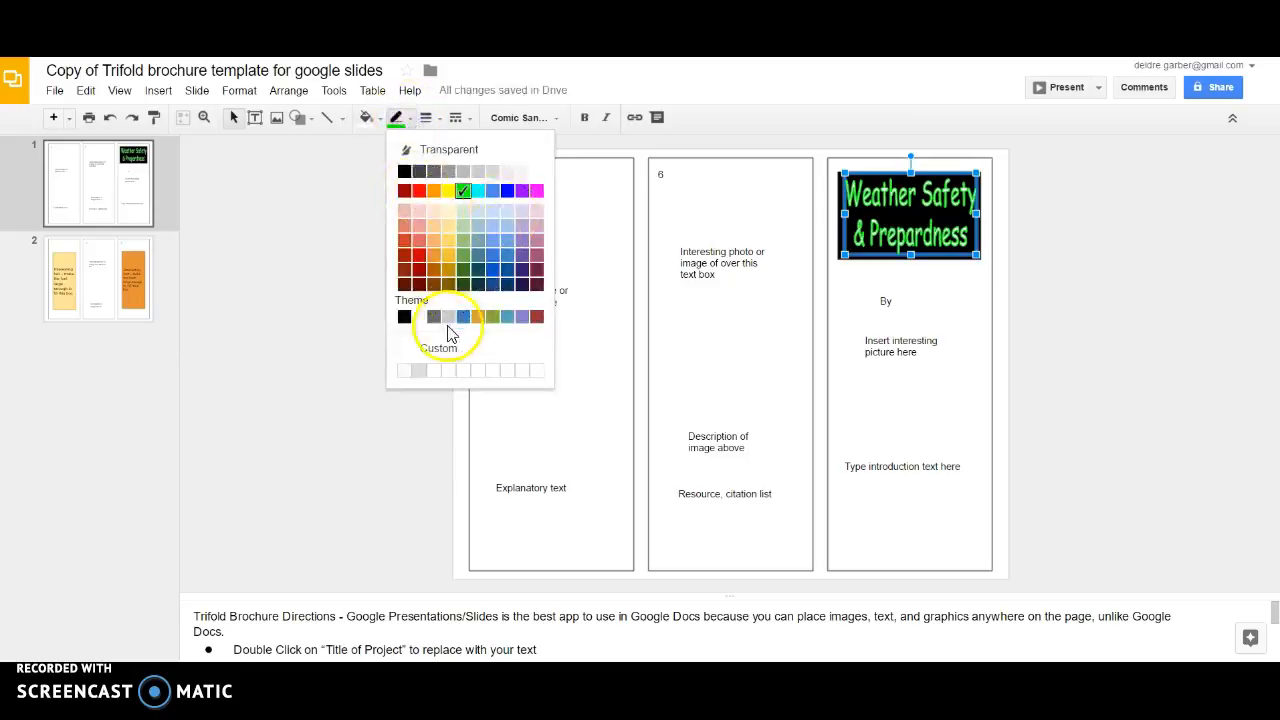
{"action": "left_click", "coordinate": [406, 318]}
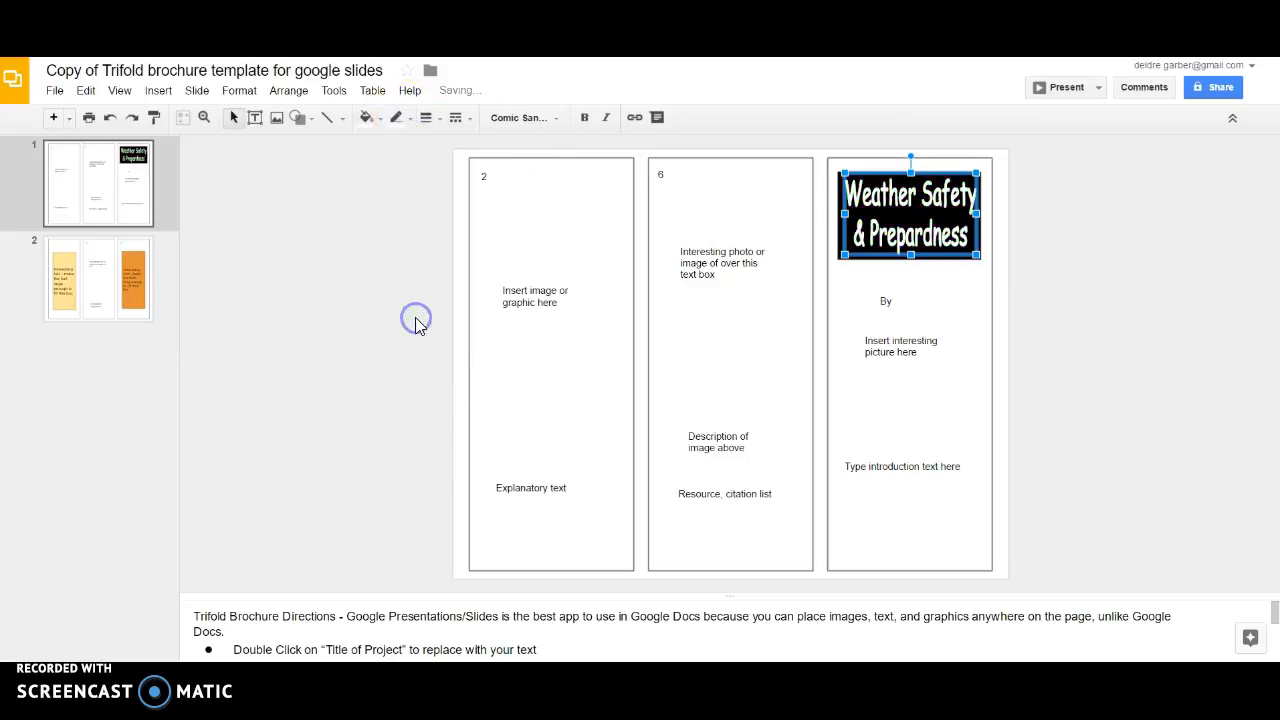
Step: Move the "By" text box up to just beneath the title block and complete the byline with the author's full name
{"action": "left_click", "coordinate": [1047, 340]}
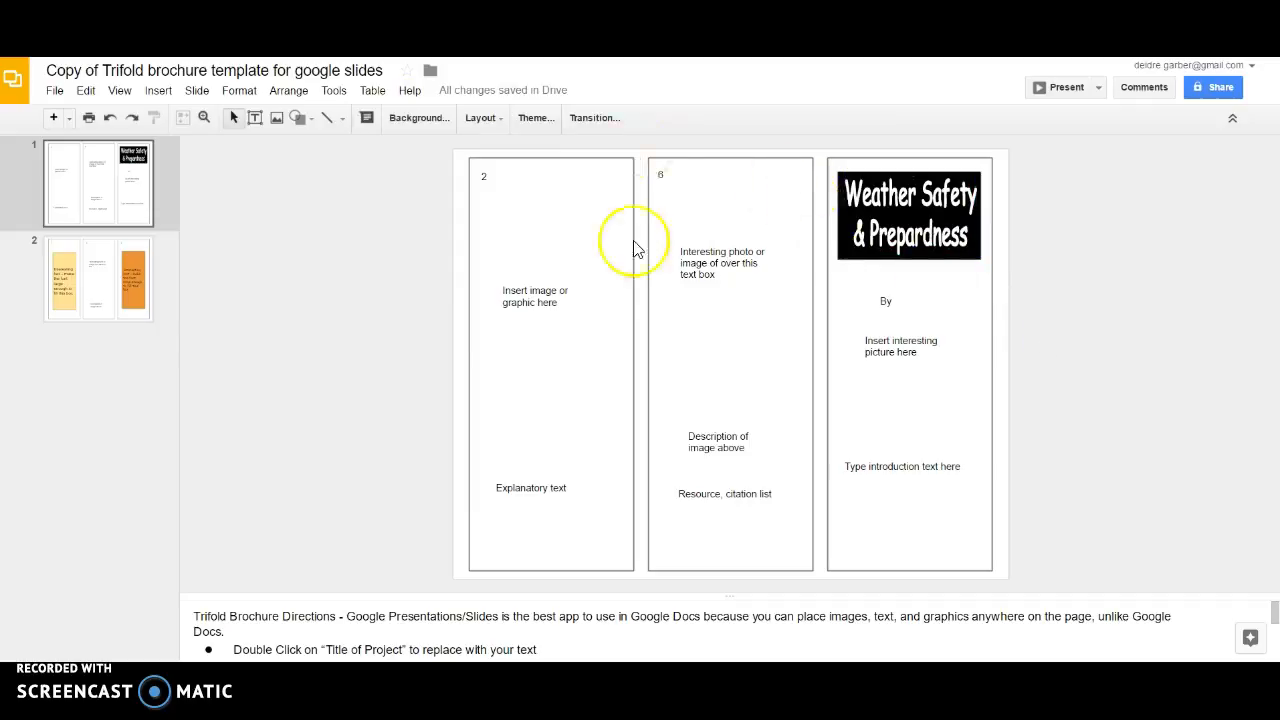
{"action": "left_click", "coordinate": [885, 288]}
{"action": "left_click_drag", "start_coordinate": [885, 288], "coordinate": [975, 290]}
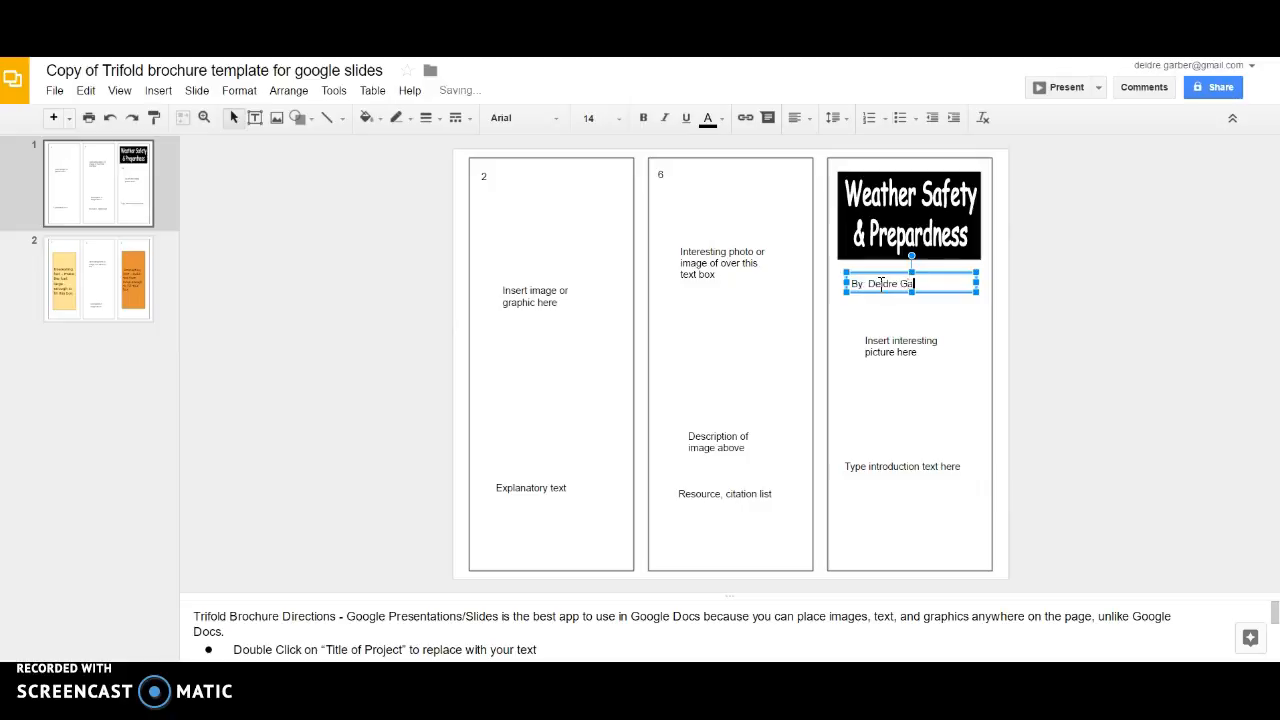
{"action": "left_click", "coordinate": [918, 290]}
{"action": "left_click", "coordinate": [943, 316]}
{"action": "left_click", "coordinate": [893, 285]}
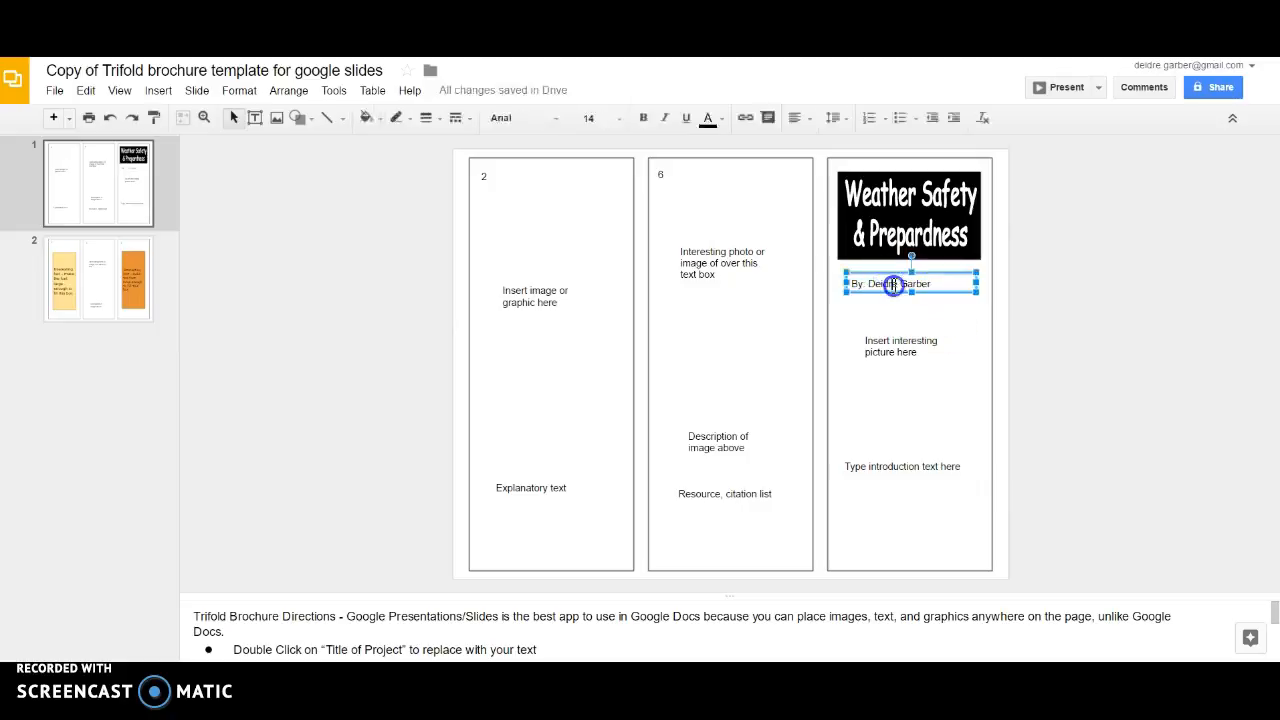
{"action": "left_click", "coordinate": [968, 311]}
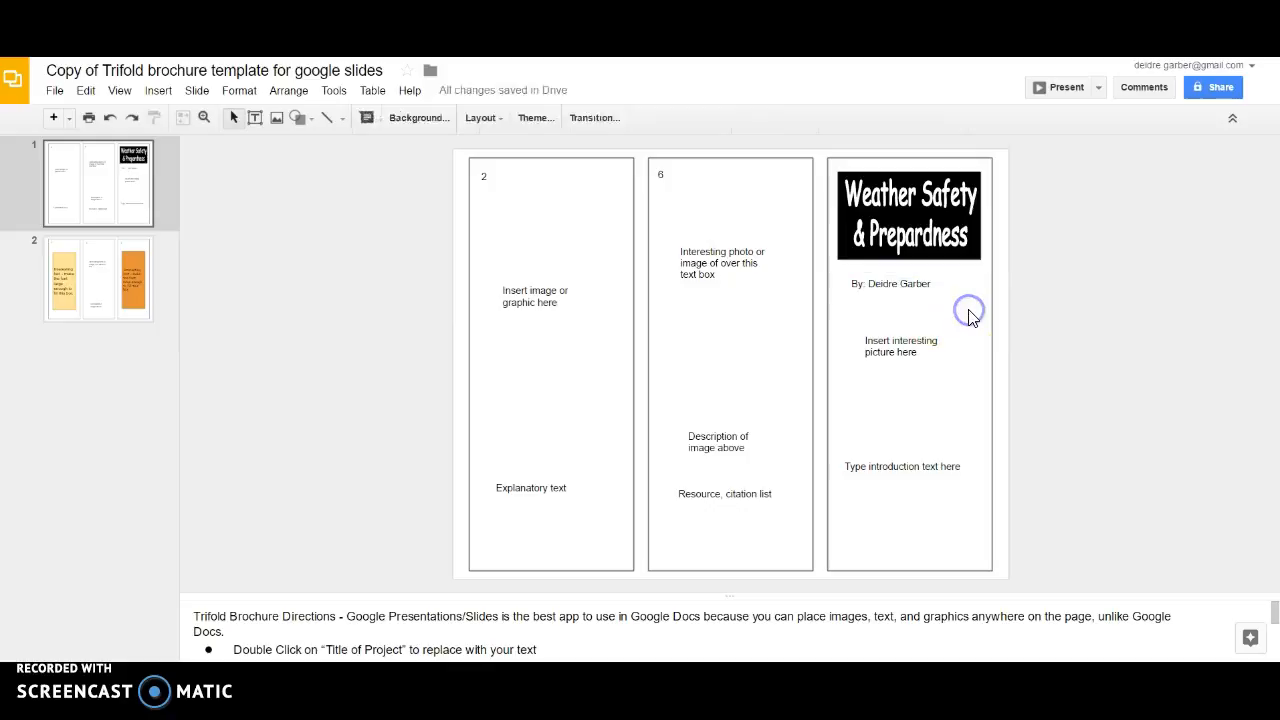
Step: Delete the "Insert interesting picture here" placeholder from the front panel
{"action": "left_click", "coordinate": [905, 352]}
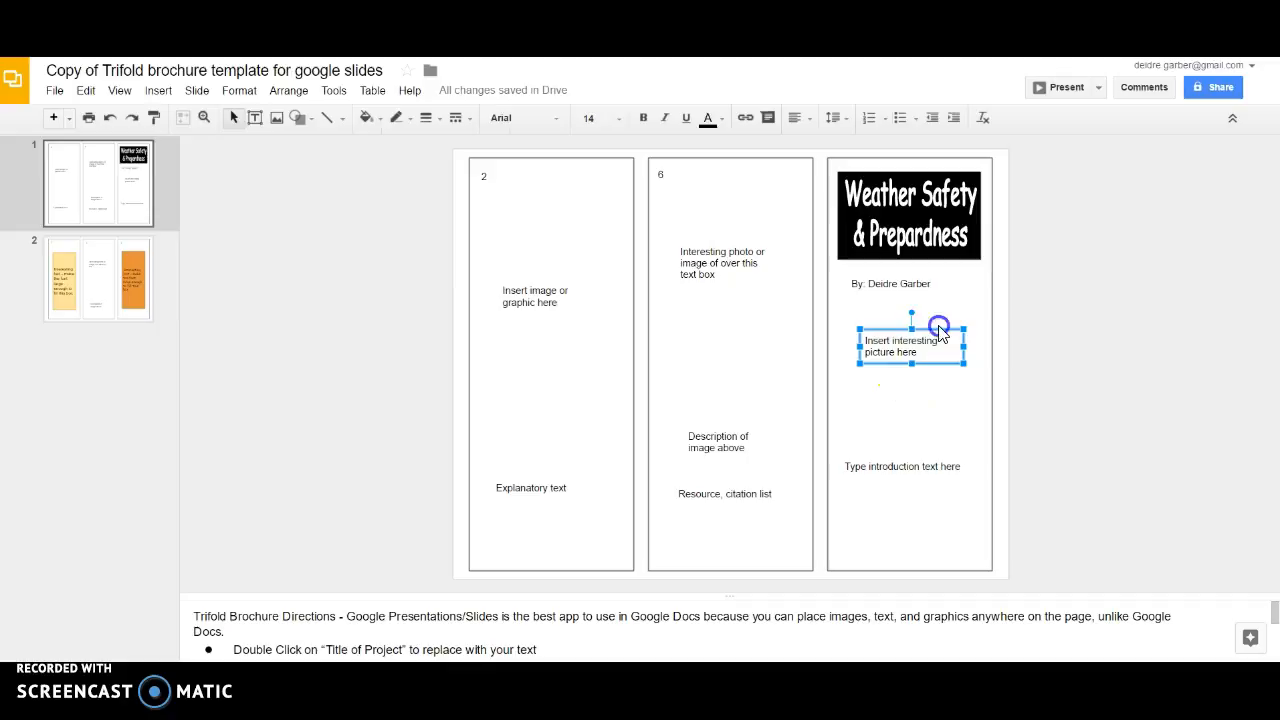
{"action": "key", "text": "Delete"}
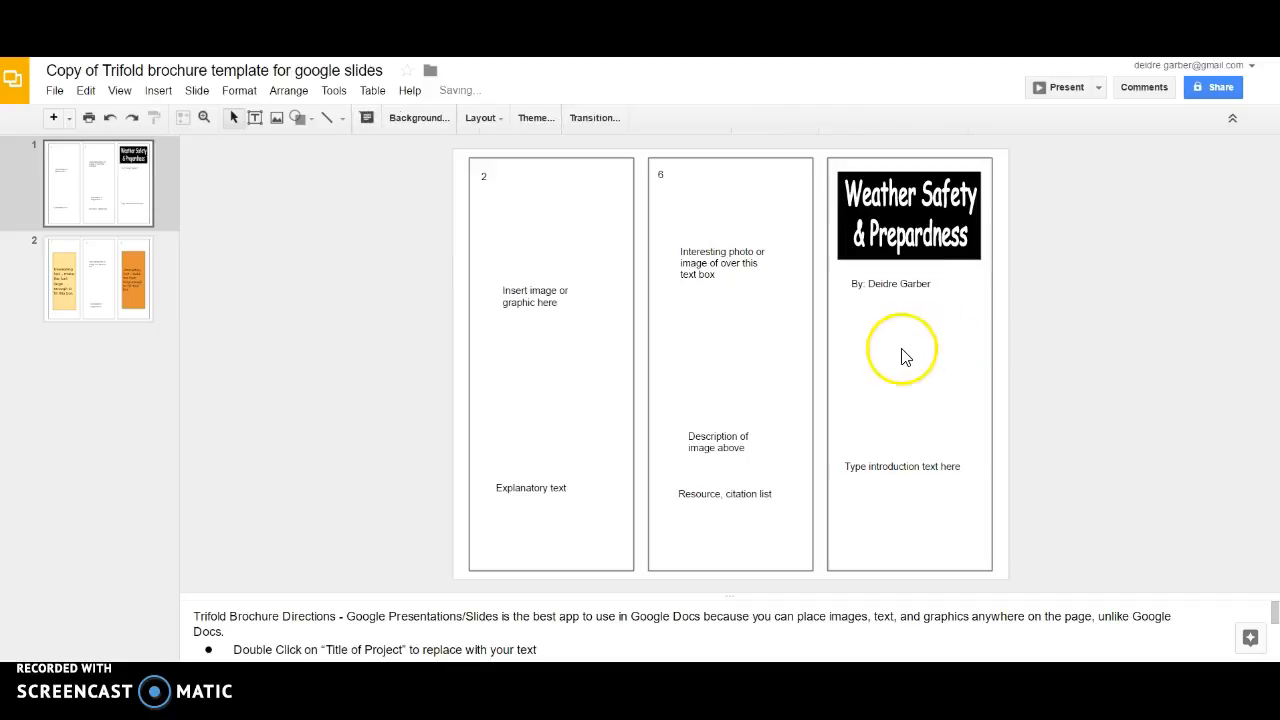
Step: Start inserting an image, search Google for "weather safety" pictures and look through the results for a suitable cover image
{"action": "left_click", "coordinate": [278, 118]}
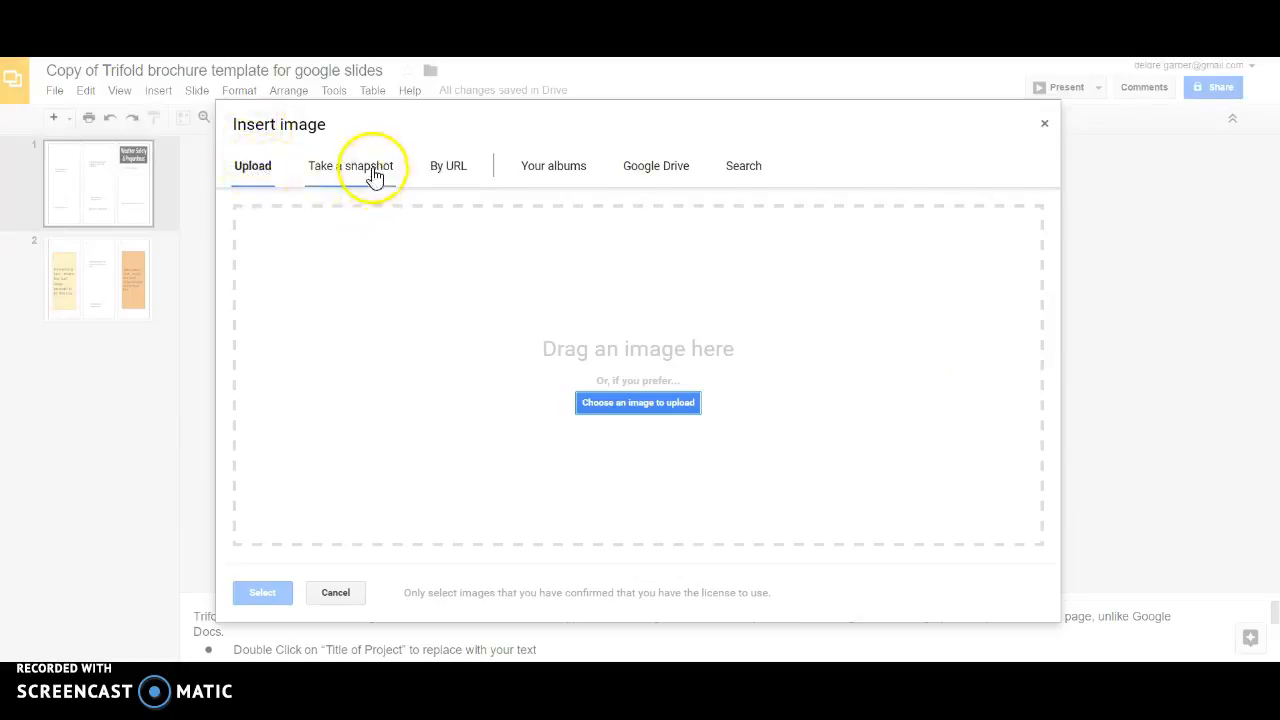
{"action": "left_click", "coordinate": [463, 168]}
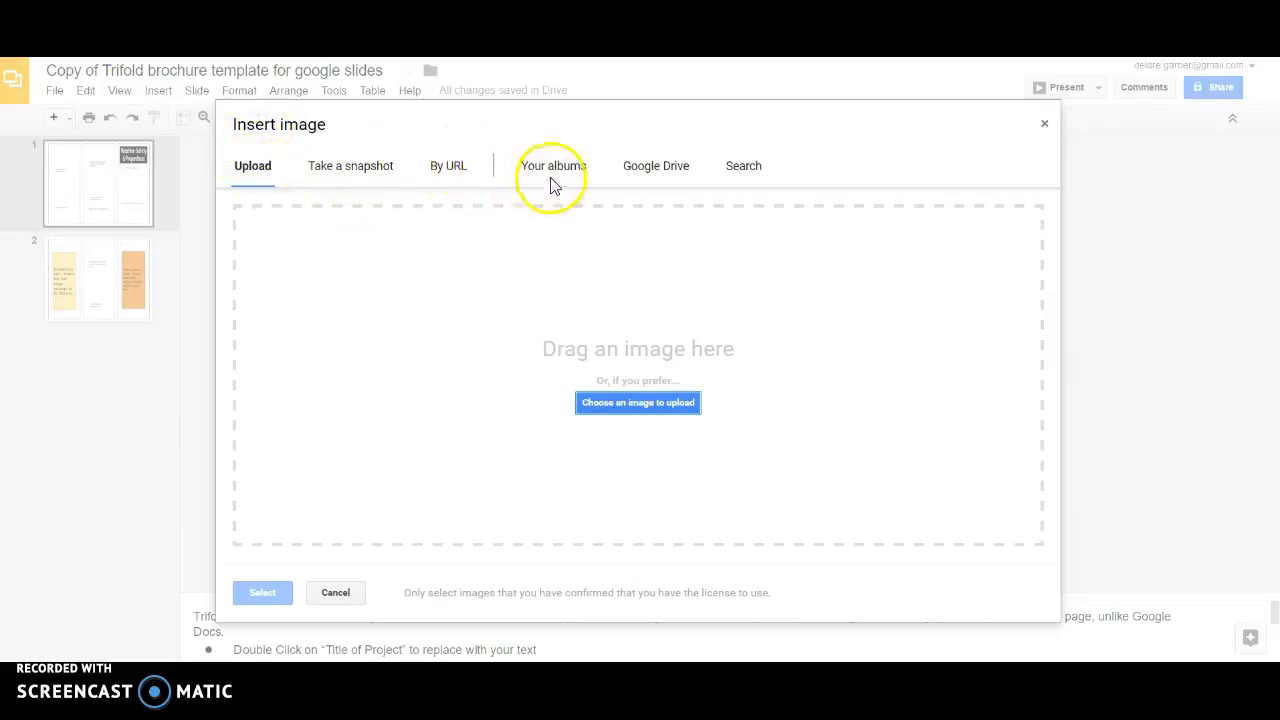
{"action": "left_click", "coordinate": [737, 170]}
{"action": "left_click", "coordinate": [350, 217]}
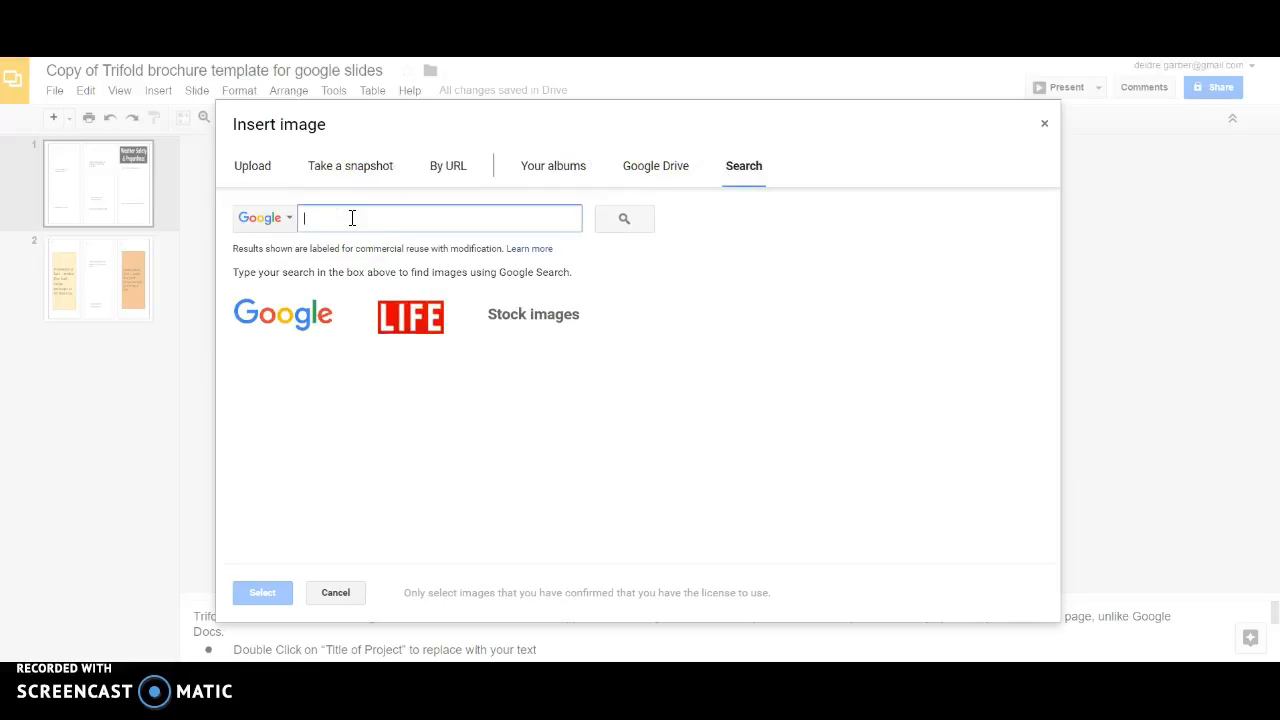
{"action": "type", "text": "se"}
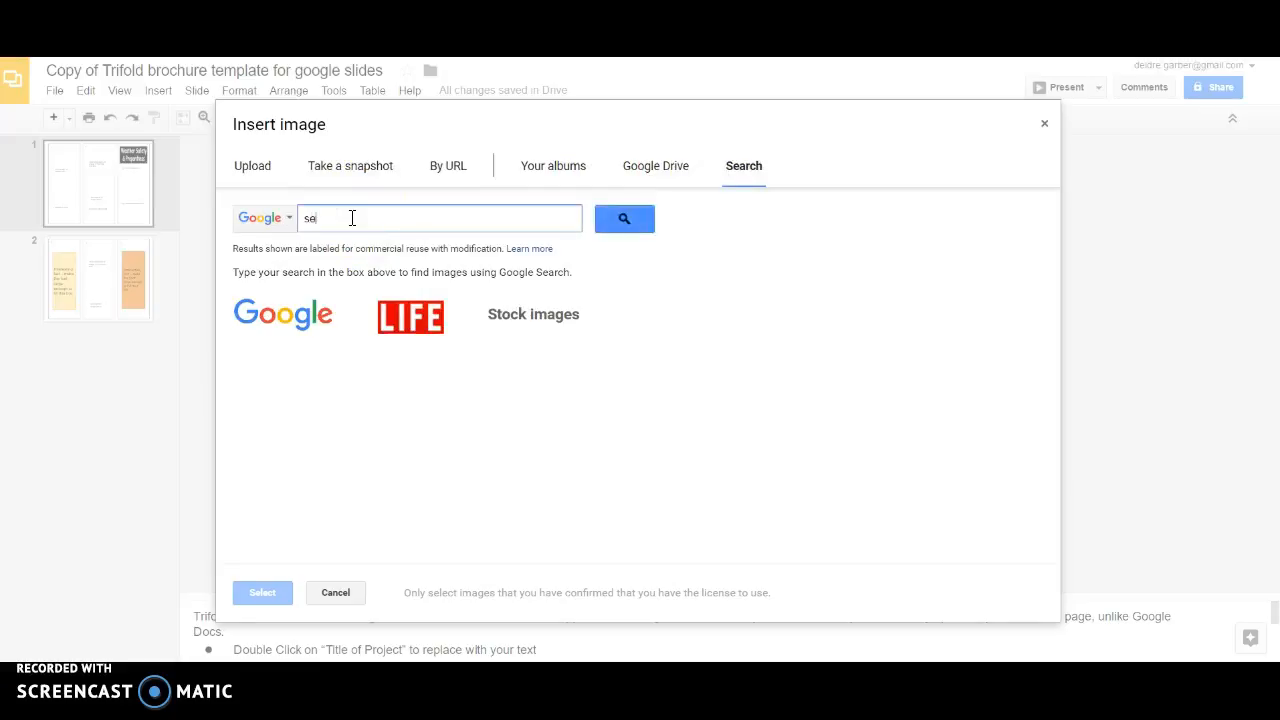
{"action": "type", "text": "ather safety"}
{"action": "key", "text": "Return"}
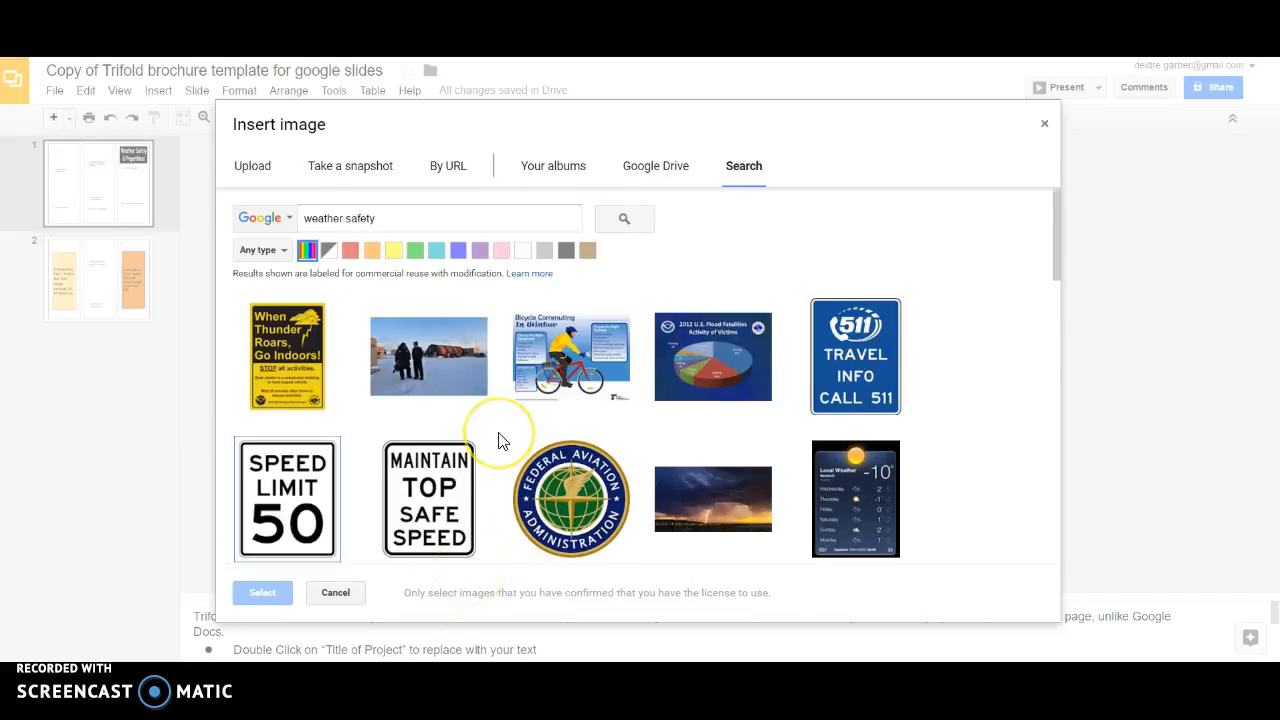
{"action": "scroll", "coordinate": [502, 442], "scroll_direction": "down", "scroll_amount": 10}
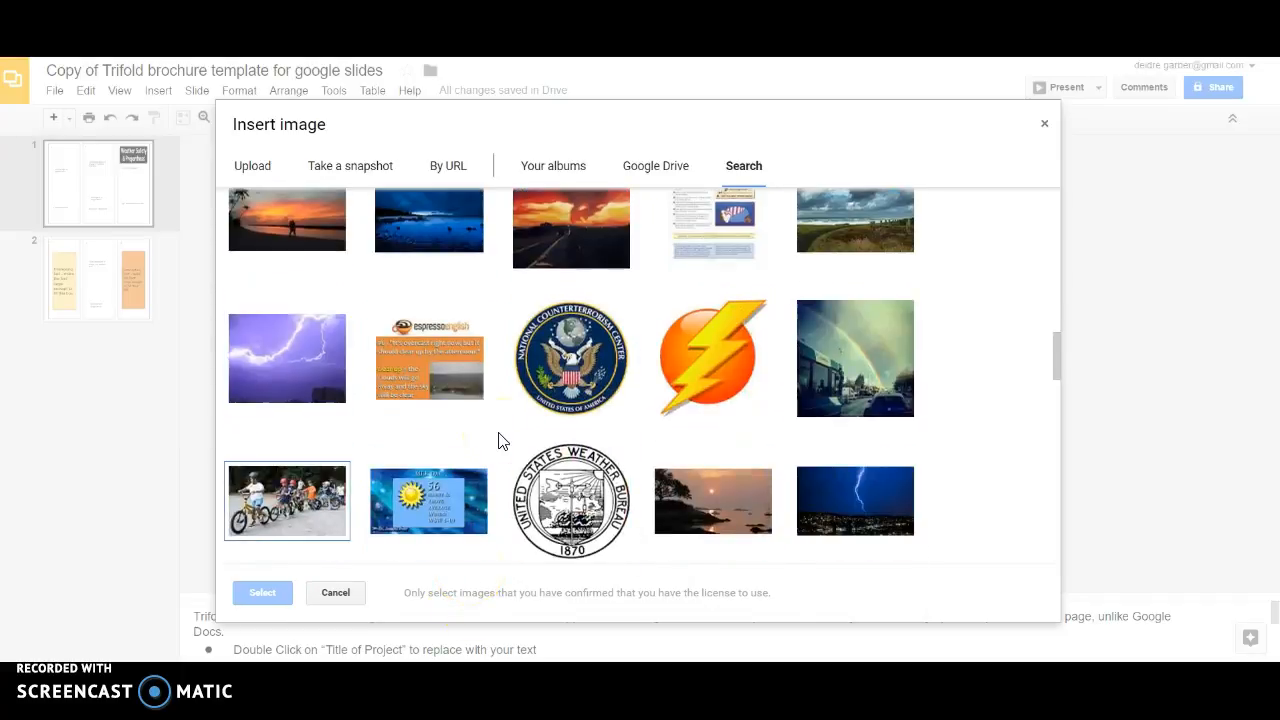
{"action": "scroll", "coordinate": [502, 442], "scroll_direction": "down", "scroll_amount": 3}
{"action": "scroll", "coordinate": [502, 442], "scroll_direction": "up", "scroll_amount": 3}
{"action": "scroll", "coordinate": [502, 442], "scroll_direction": "down", "scroll_amount": 3}
{"action": "scroll", "coordinate": [502, 442], "scroll_direction": "down", "scroll_amount": 15}
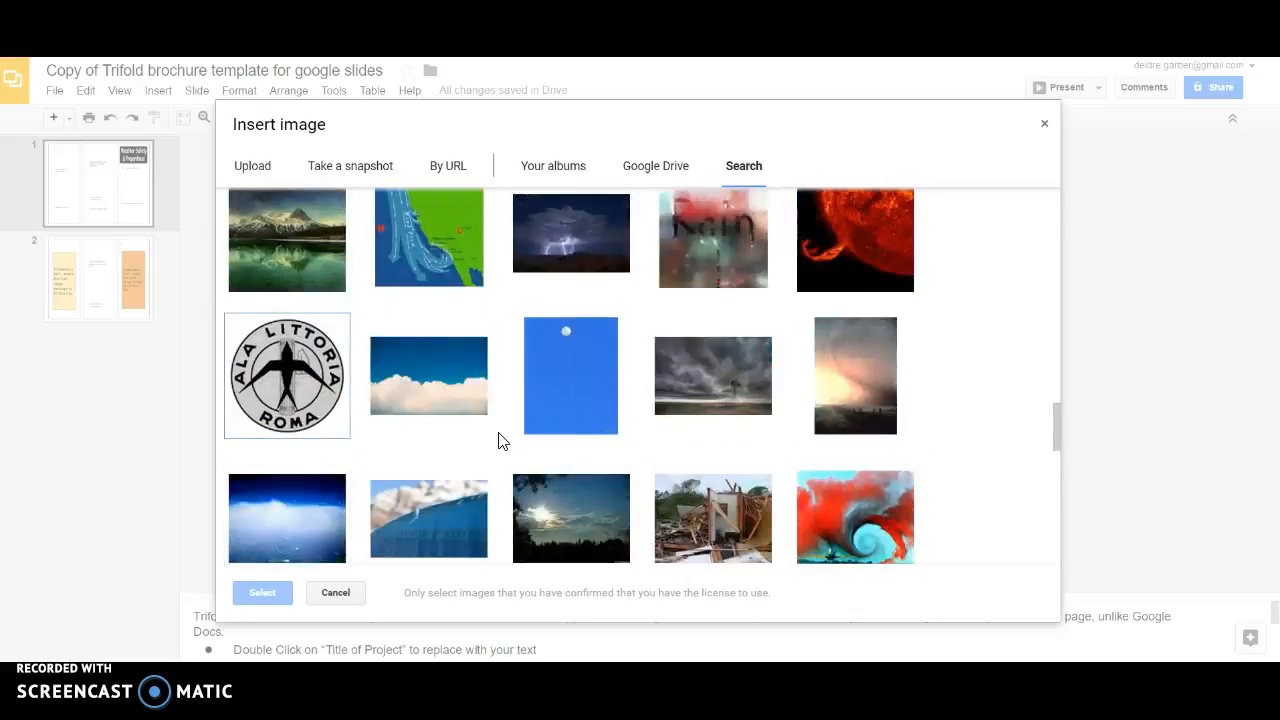
{"action": "scroll", "coordinate": [502, 442], "scroll_direction": "down", "scroll_amount": 15}
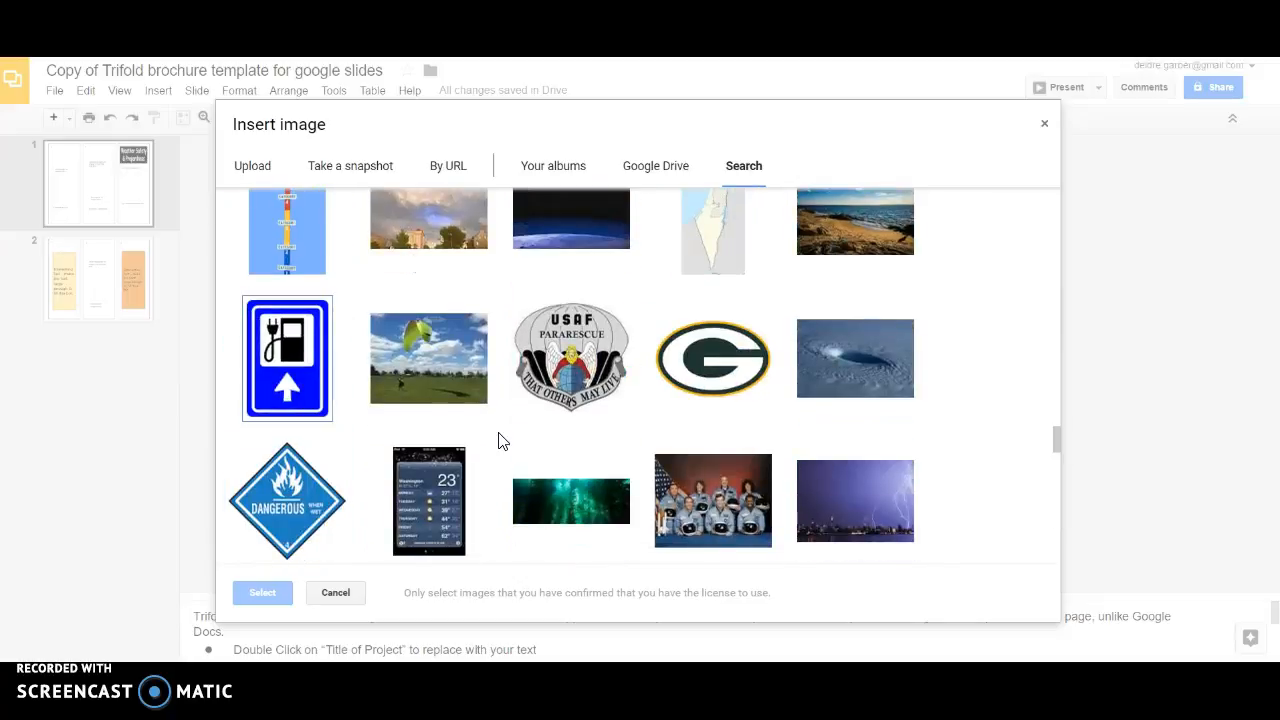
{"action": "scroll", "coordinate": [502, 442], "scroll_direction": "up", "scroll_amount": 20}
Step: Search for "severe weather" images instead and insert the first result, the severe weather montage, into the slide
{"action": "left_click_drag", "start_coordinate": [409, 221], "coordinate": [147, 213]}
{"action": "type", "text": "sev"}
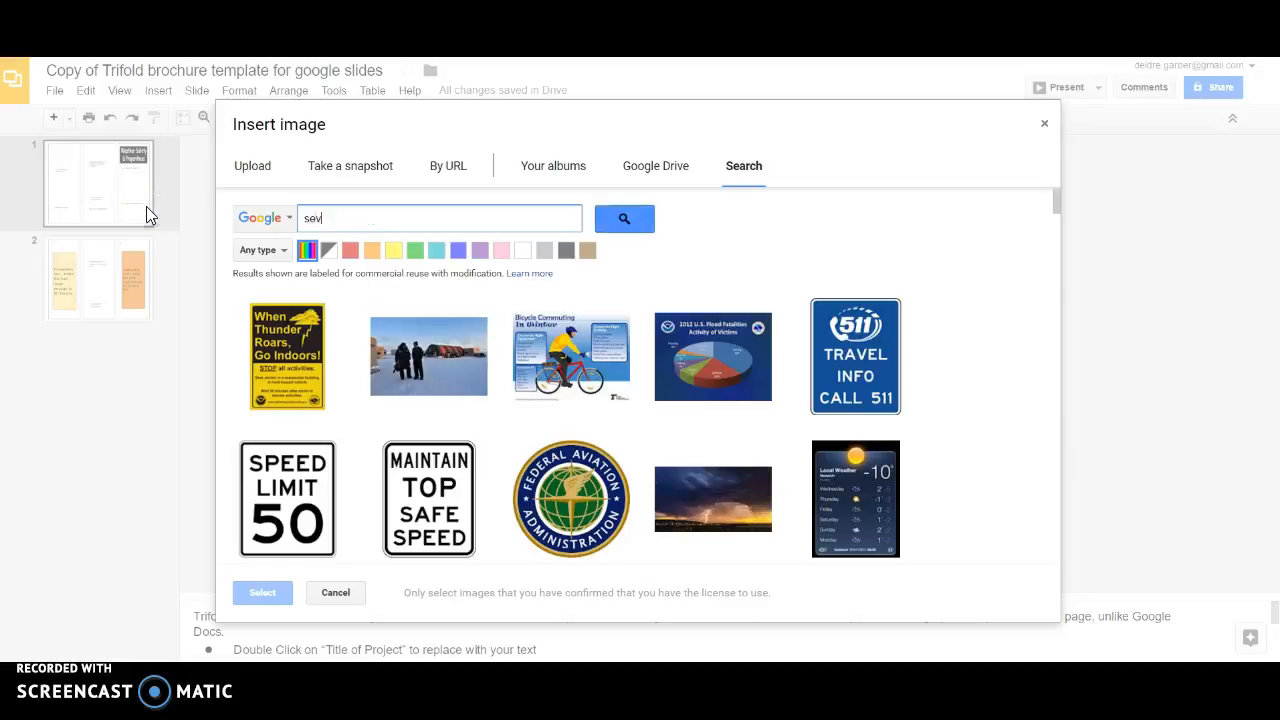
{"action": "type", "text": "ere weather"}
{"action": "key", "text": "Return"}
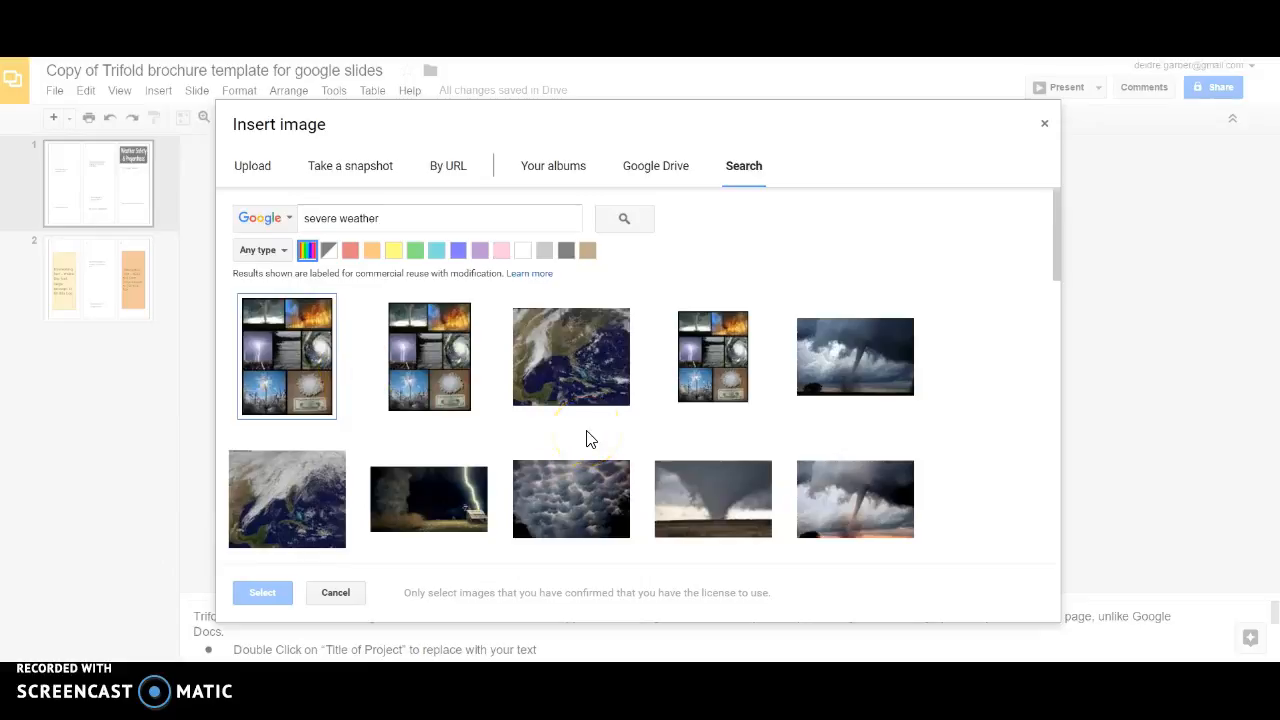
{"action": "key", "text": "Down"}
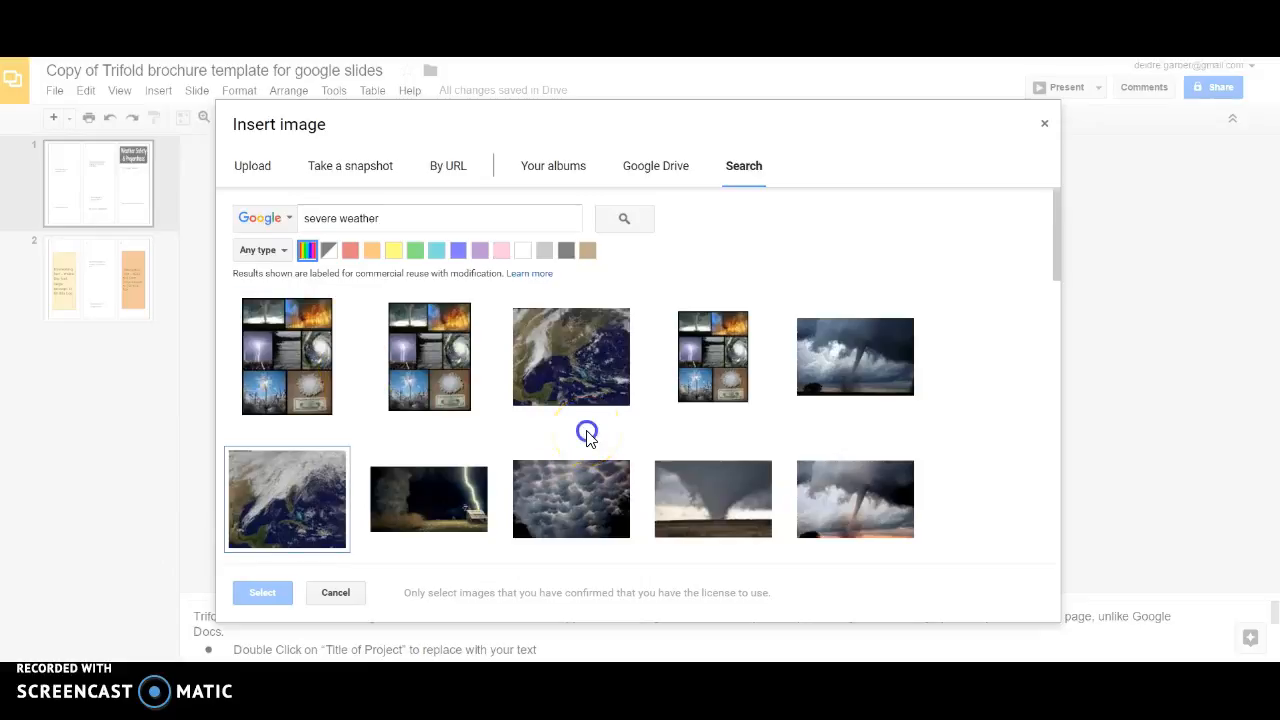
{"action": "scroll", "coordinate": [588, 437], "scroll_direction": "down", "scroll_amount": 3}
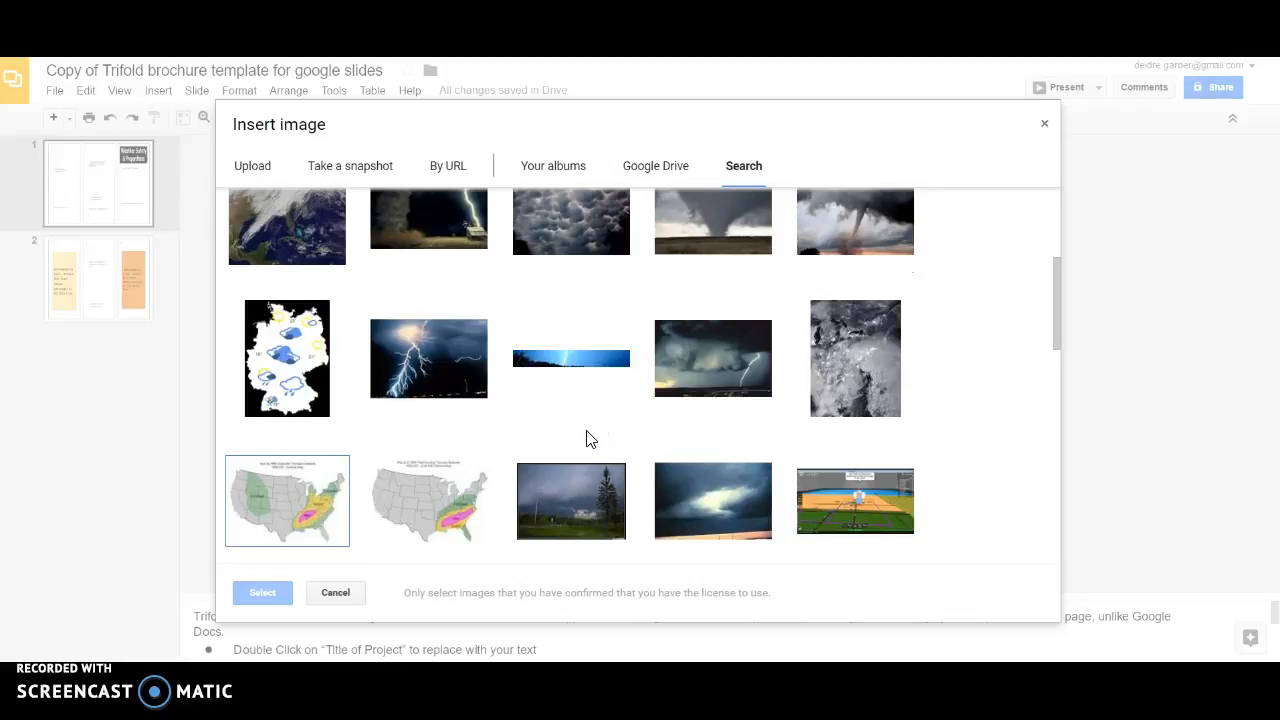
{"action": "scroll", "coordinate": [590, 438], "scroll_direction": "down", "scroll_amount": 5}
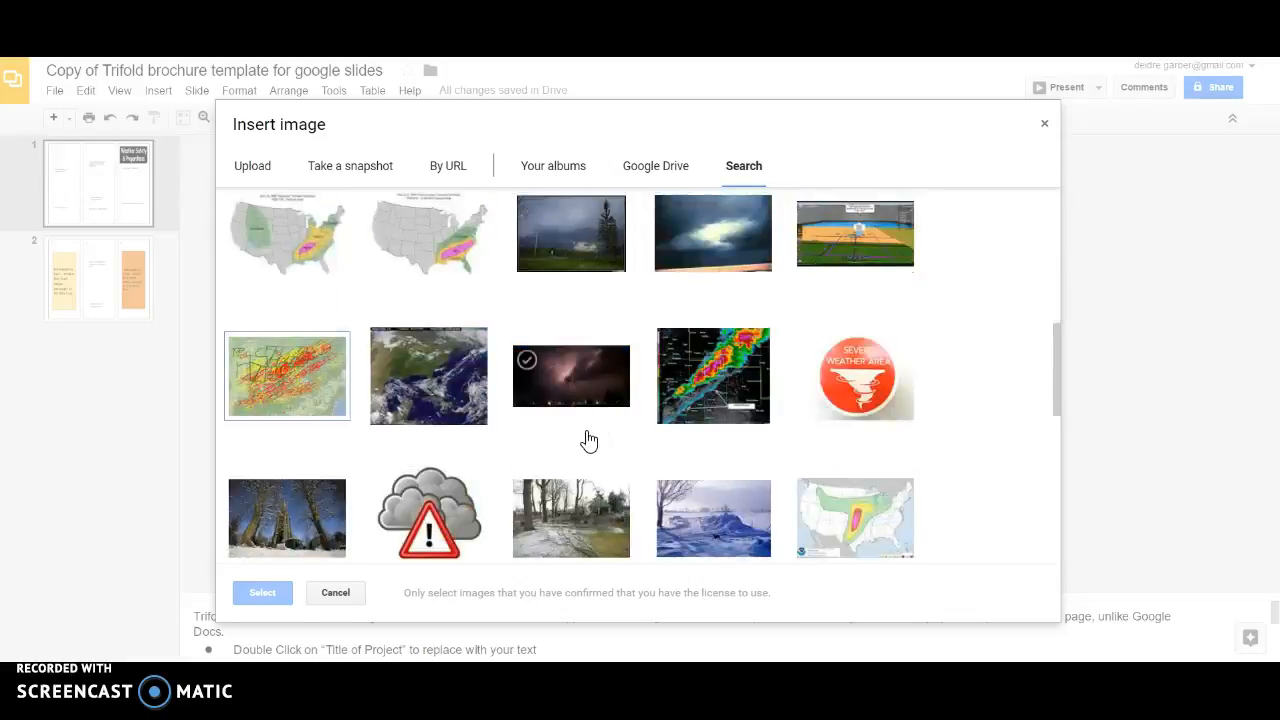
{"action": "scroll", "coordinate": [590, 438], "scroll_direction": "down", "scroll_amount": 10}
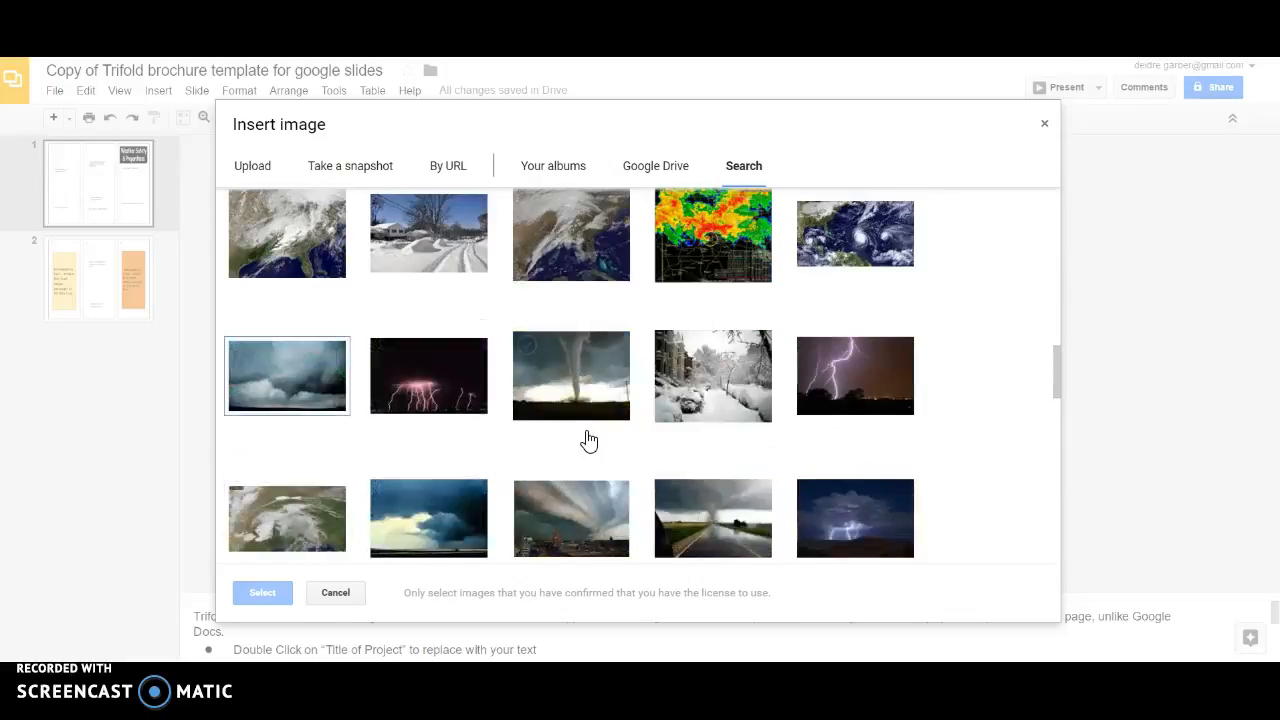
{"action": "scroll", "coordinate": [589, 441], "scroll_direction": "down", "scroll_amount": 8}
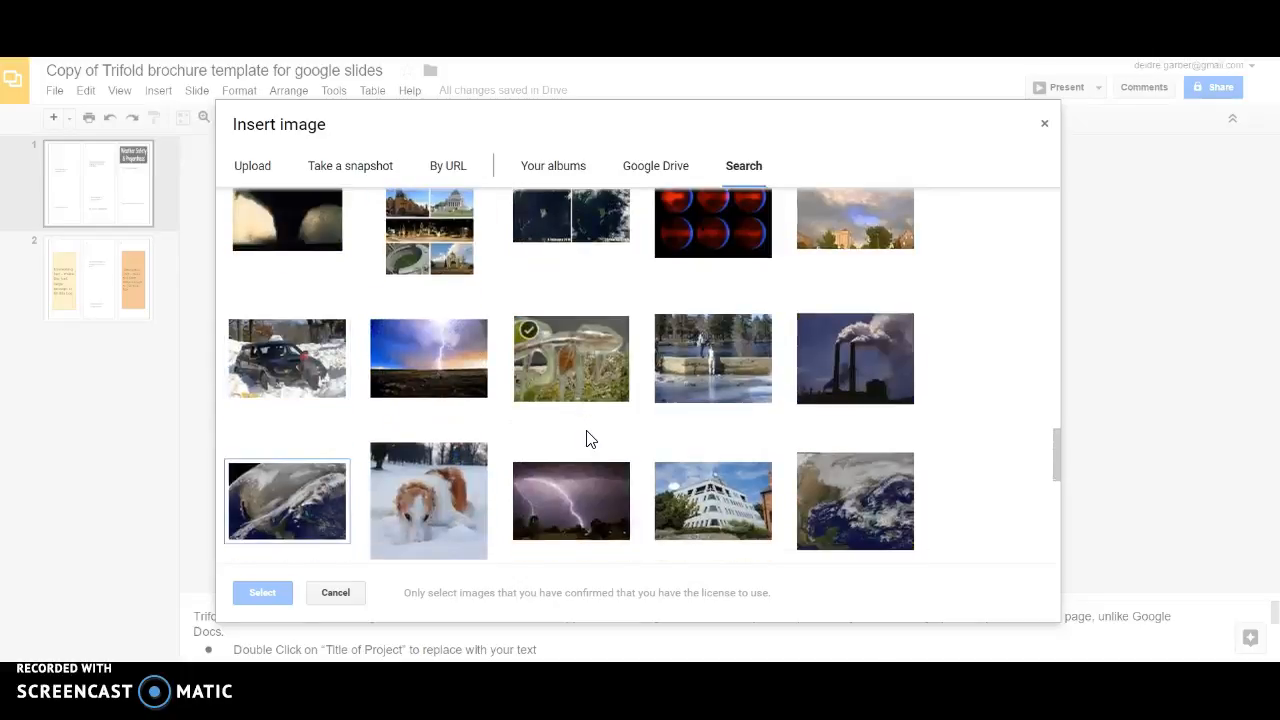
{"action": "scroll", "coordinate": [589, 441], "scroll_direction": "down", "scroll_amount": 1}
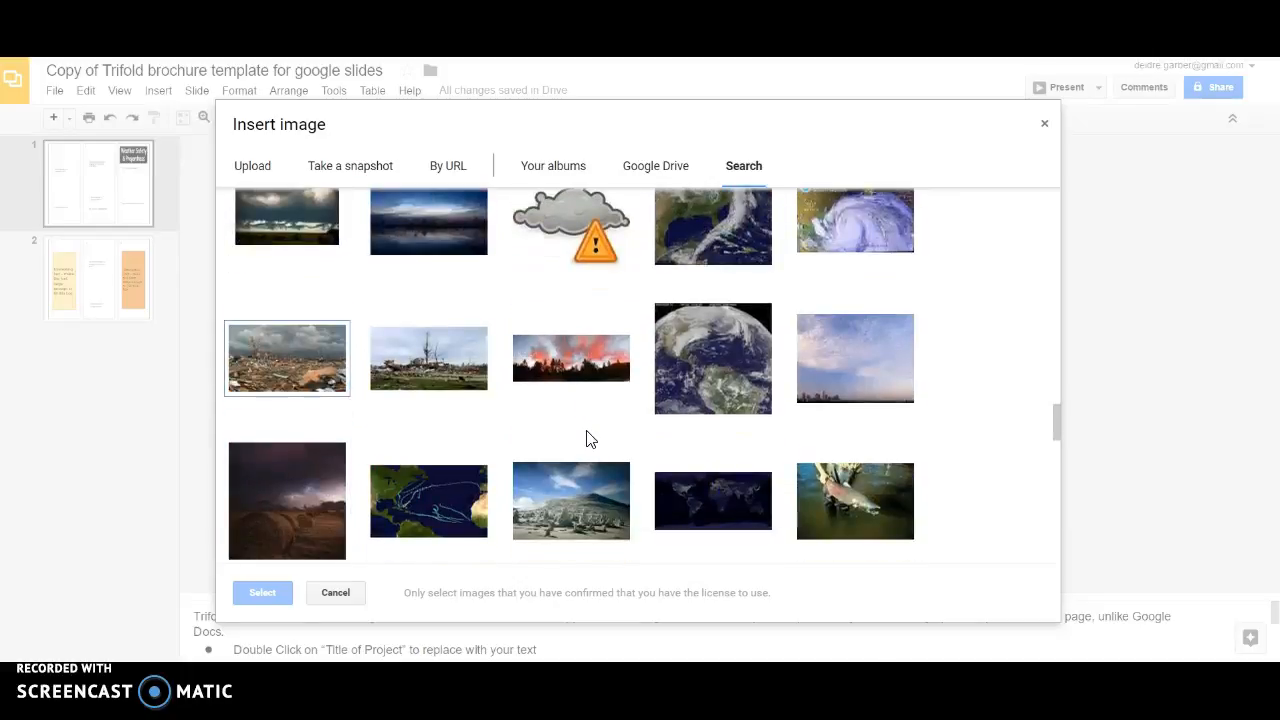
{"action": "scroll", "coordinate": [590, 440], "scroll_direction": "up", "scroll_amount": 20}
{"action": "left_click", "coordinate": [302, 345]}
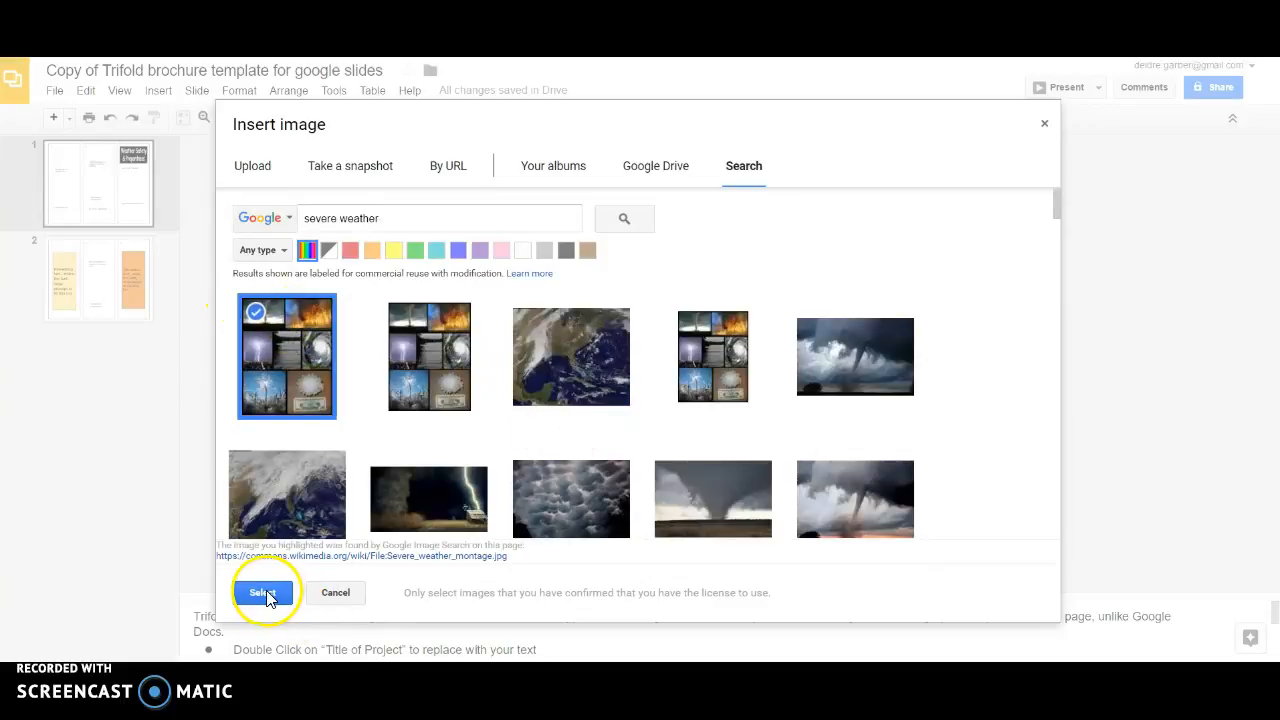
{"action": "left_click", "coordinate": [264, 594]}
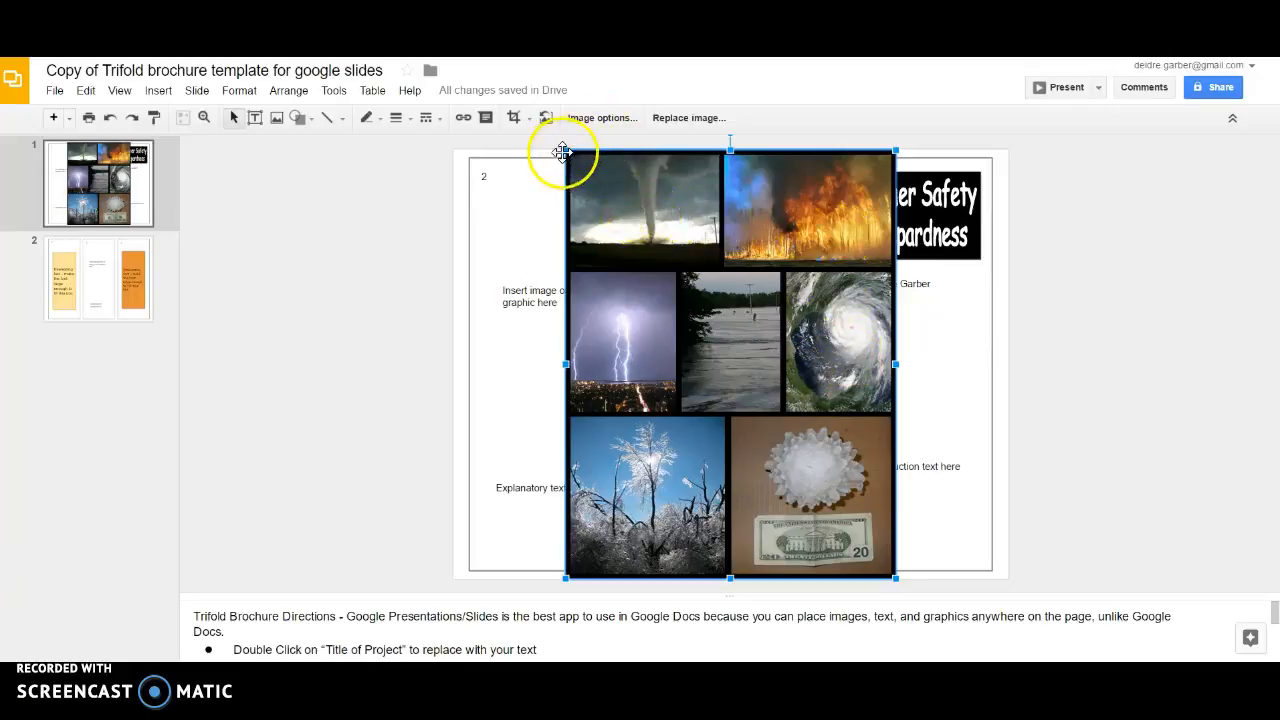
Step: Shrink the weather montage to the width of the black title block and place it beneath the byline on the front panel
{"action": "left_click_drag", "start_coordinate": [565, 148], "coordinate": [735, 368]}
{"action": "left_click_drag", "start_coordinate": [841, 421], "coordinate": [932, 350]}
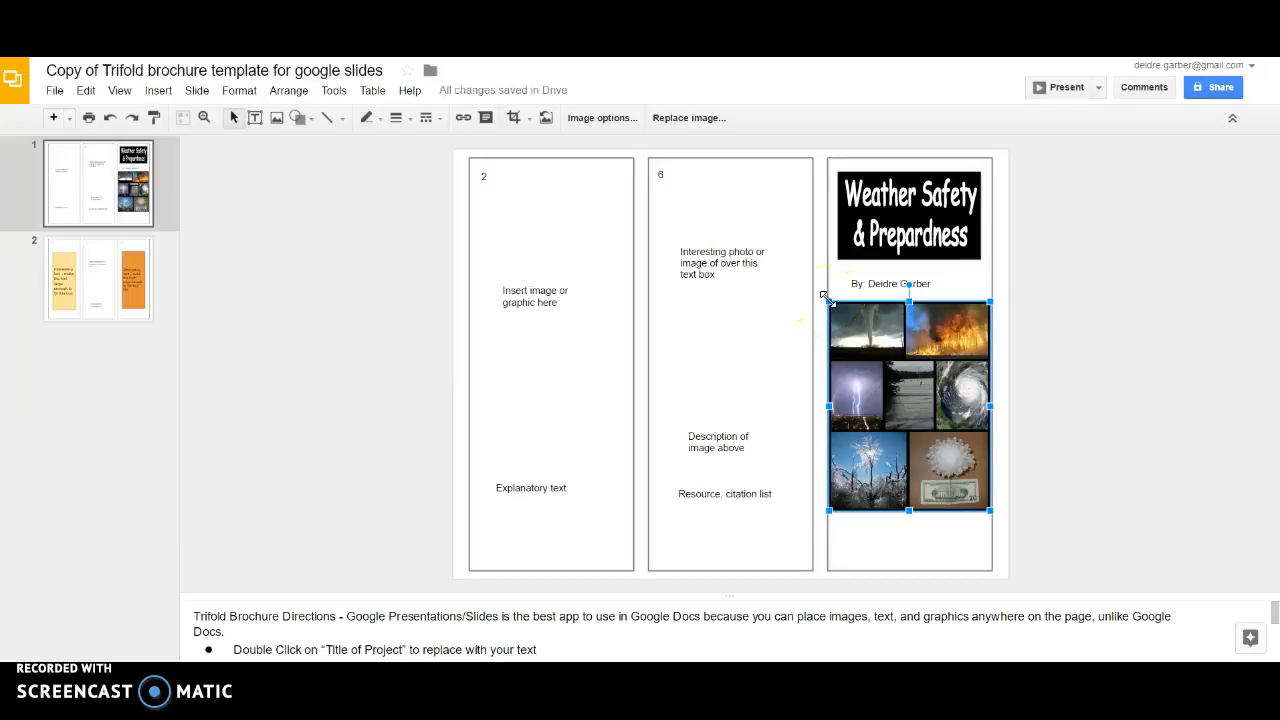
{"action": "left_click_drag", "start_coordinate": [826, 298], "coordinate": [846, 325]}
{"action": "left_click_drag", "start_coordinate": [897, 366], "coordinate": [888, 344]}
Step: Center the byline text horizontally within its text box
{"action": "left_click", "coordinate": [896, 284]}
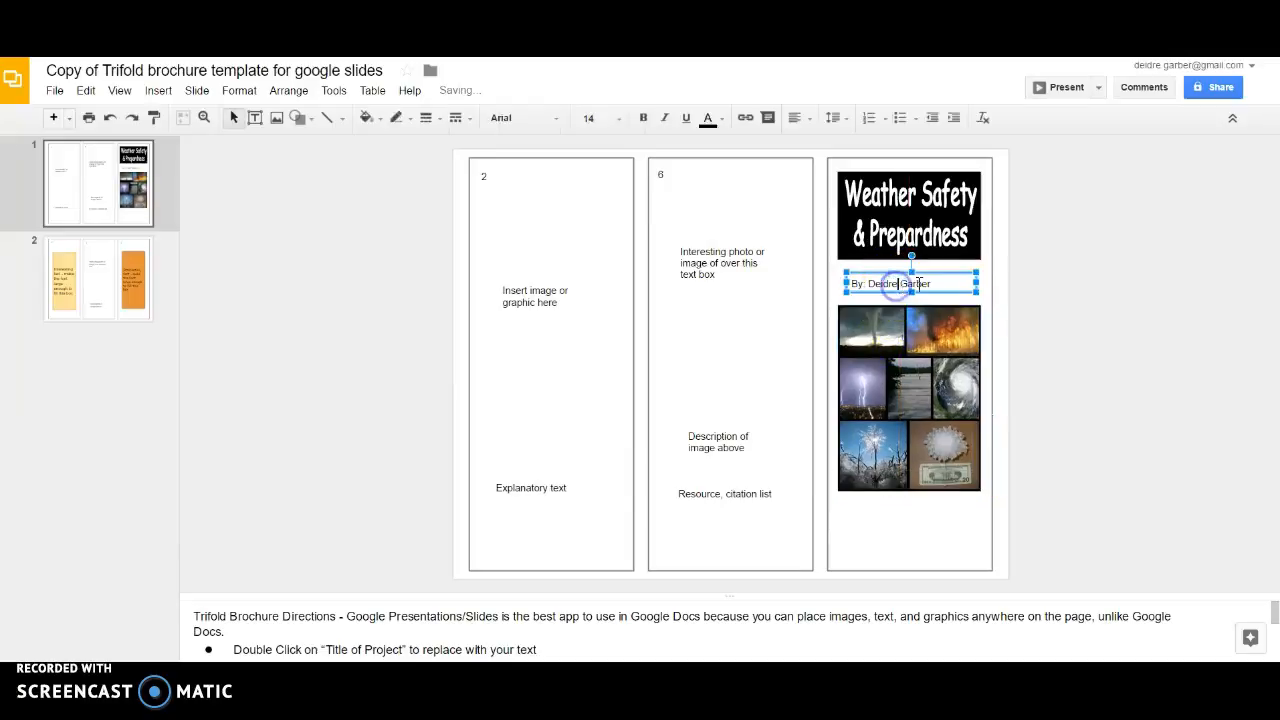
{"action": "left_click", "coordinate": [833, 118]}
{"action": "left_click", "coordinate": [797, 118]}
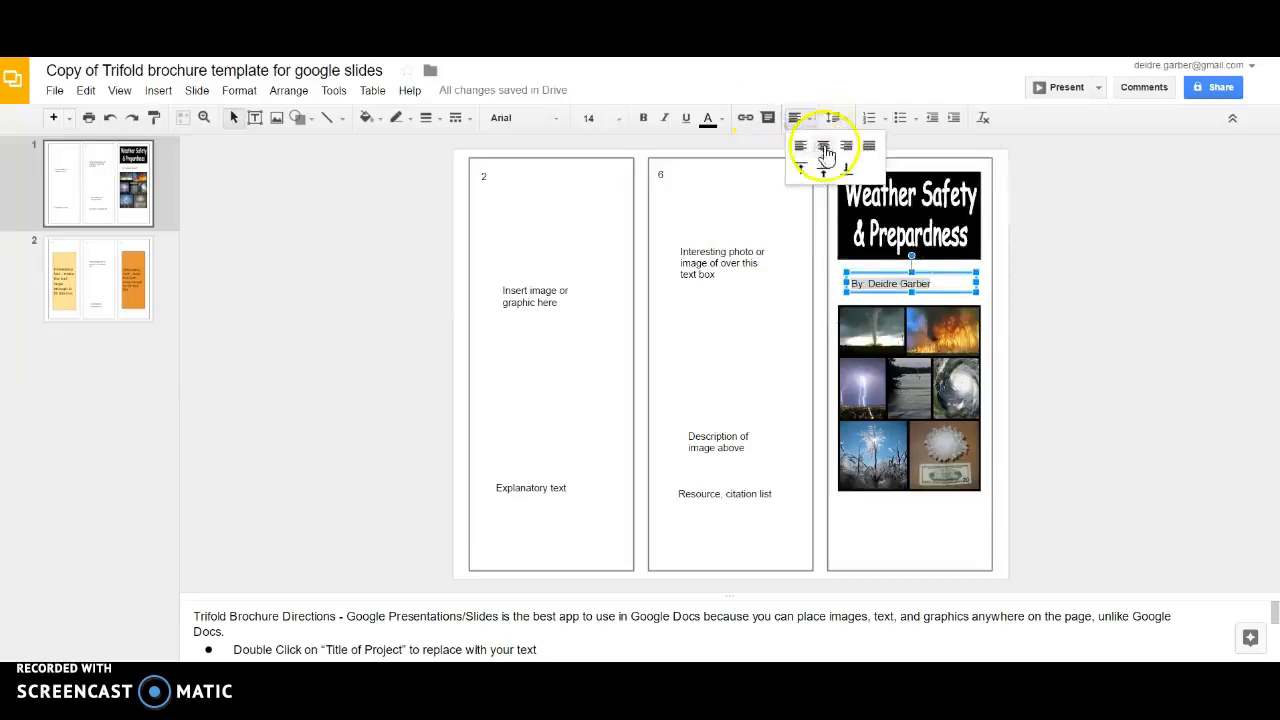
{"action": "left_click", "coordinate": [825, 145]}
{"action": "left_click", "coordinate": [1114, 309]}
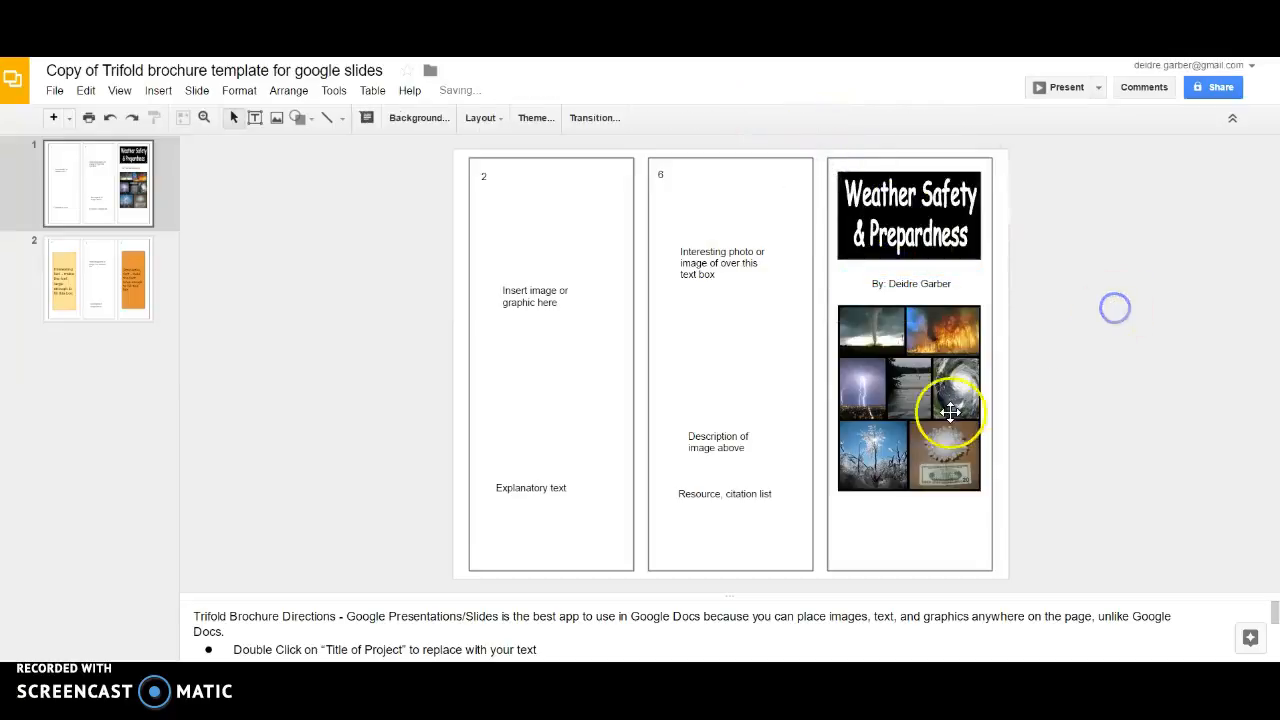
Step: Lower the introduction text box out from behind the weather montage, keeping the montage placed beneath the byline on the front panel
{"action": "left_click", "coordinate": [919, 426]}
{"action": "left_click", "coordinate": [1055, 470]}
{"action": "left_click_drag", "start_coordinate": [909, 429], "coordinate": [1049, 461]}
{"action": "left_click", "coordinate": [919, 486]}
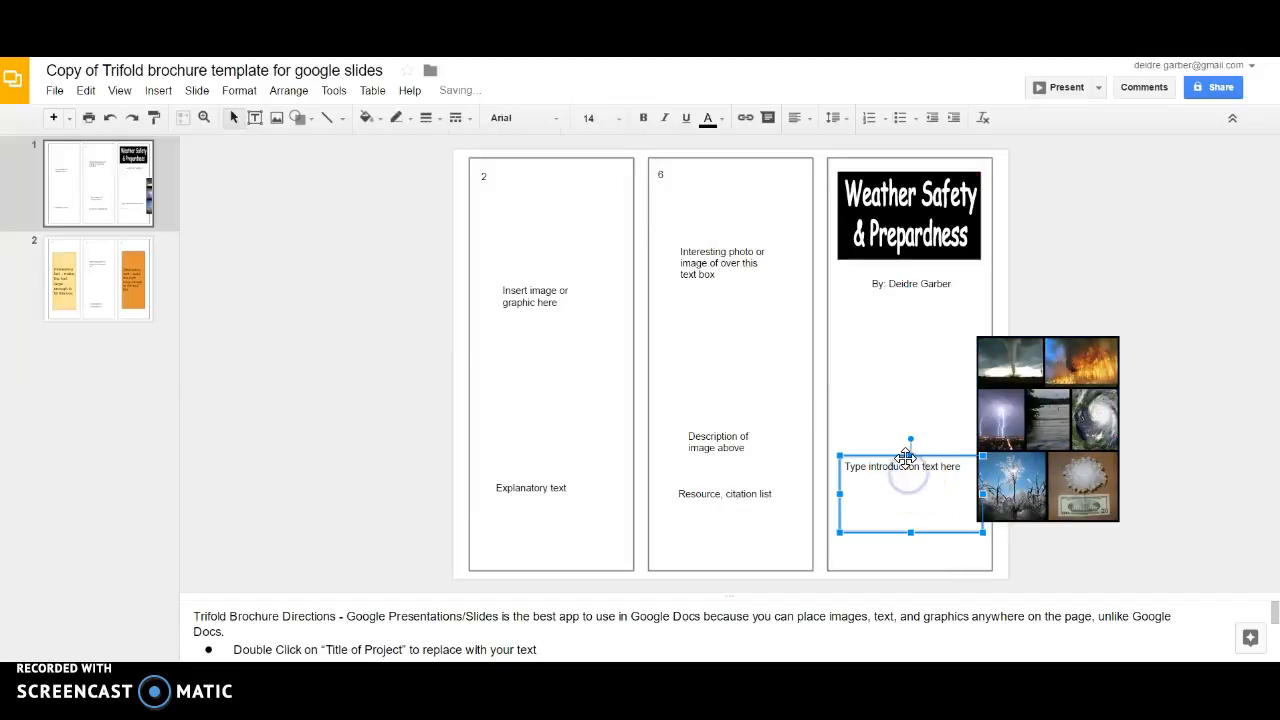
{"action": "left_click_drag", "start_coordinate": [897, 457], "coordinate": [897, 527]}
{"action": "left_click_drag", "start_coordinate": [1009, 443], "coordinate": [872, 407]}
{"action": "left_click", "coordinate": [1104, 322]}
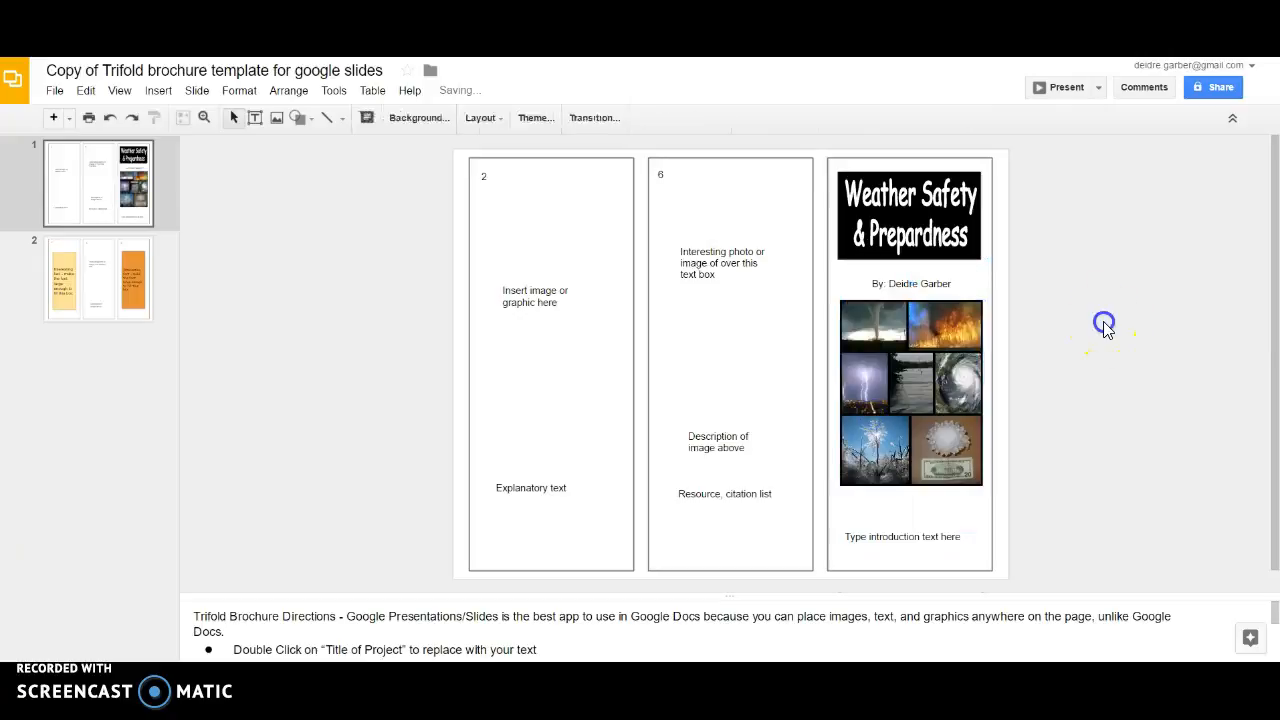
Step: Move the introduction text box up directly beneath the montage and shorten it so it fits inside the panel border
{"action": "left_click", "coordinate": [920, 537]}
{"action": "left_click_drag", "start_coordinate": [920, 537], "coordinate": [925, 490]}
{"action": "left_click", "coordinate": [1057, 503]}
{"action": "left_click", "coordinate": [896, 538]}
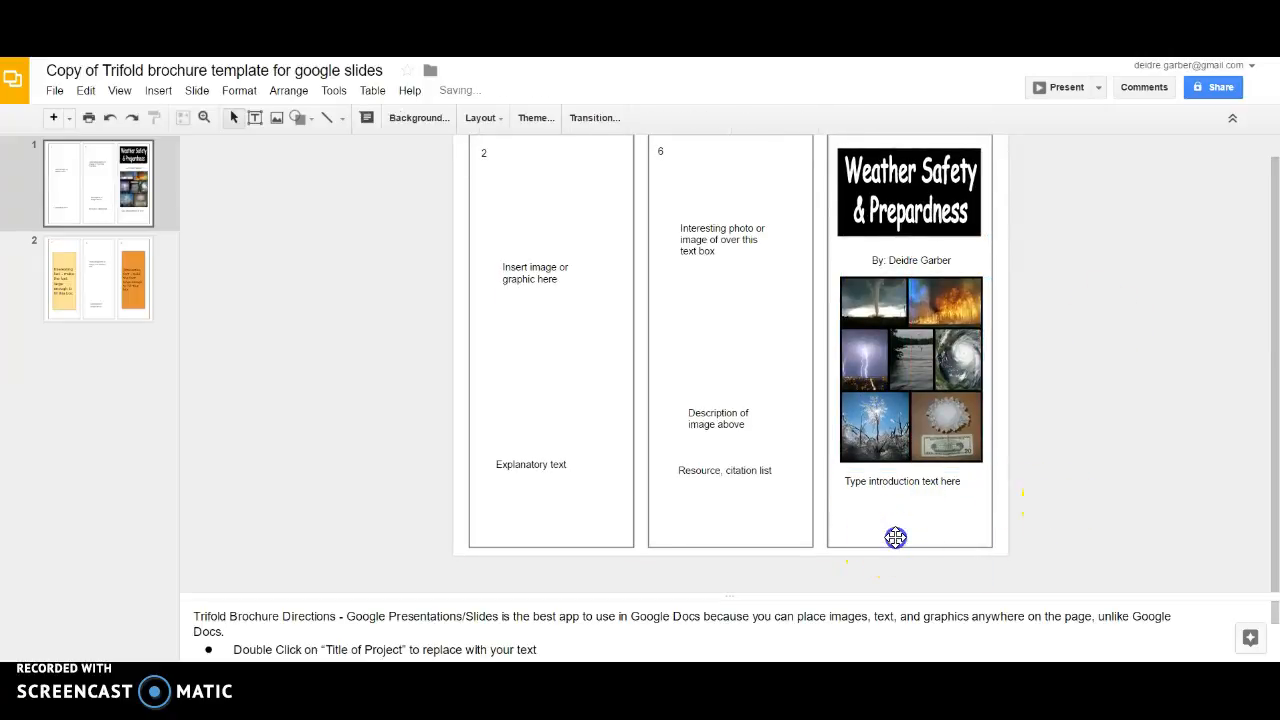
{"action": "left_click_drag", "start_coordinate": [912, 546], "coordinate": [911, 537]}
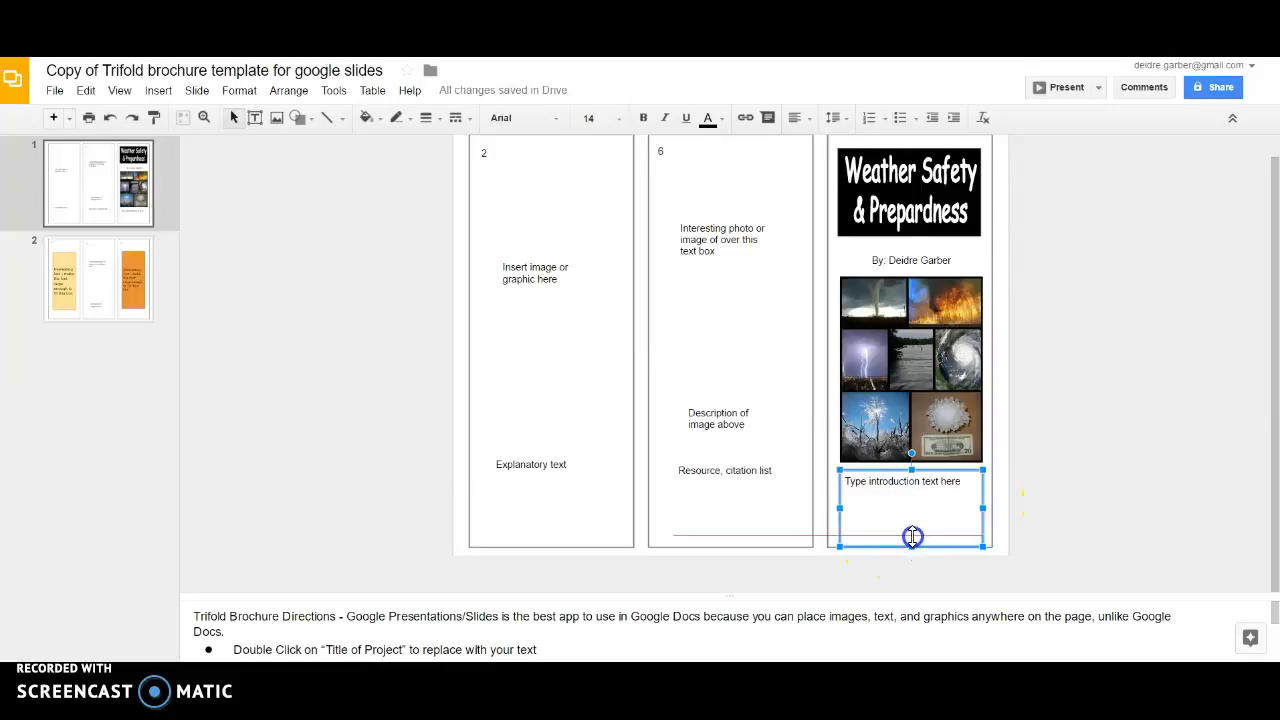
{"action": "left_click", "coordinate": [1017, 486]}
Step: Delete the "Type introduction text here" placeholder text beneath the montage on the front panel
{"action": "left_click", "coordinate": [961, 481]}
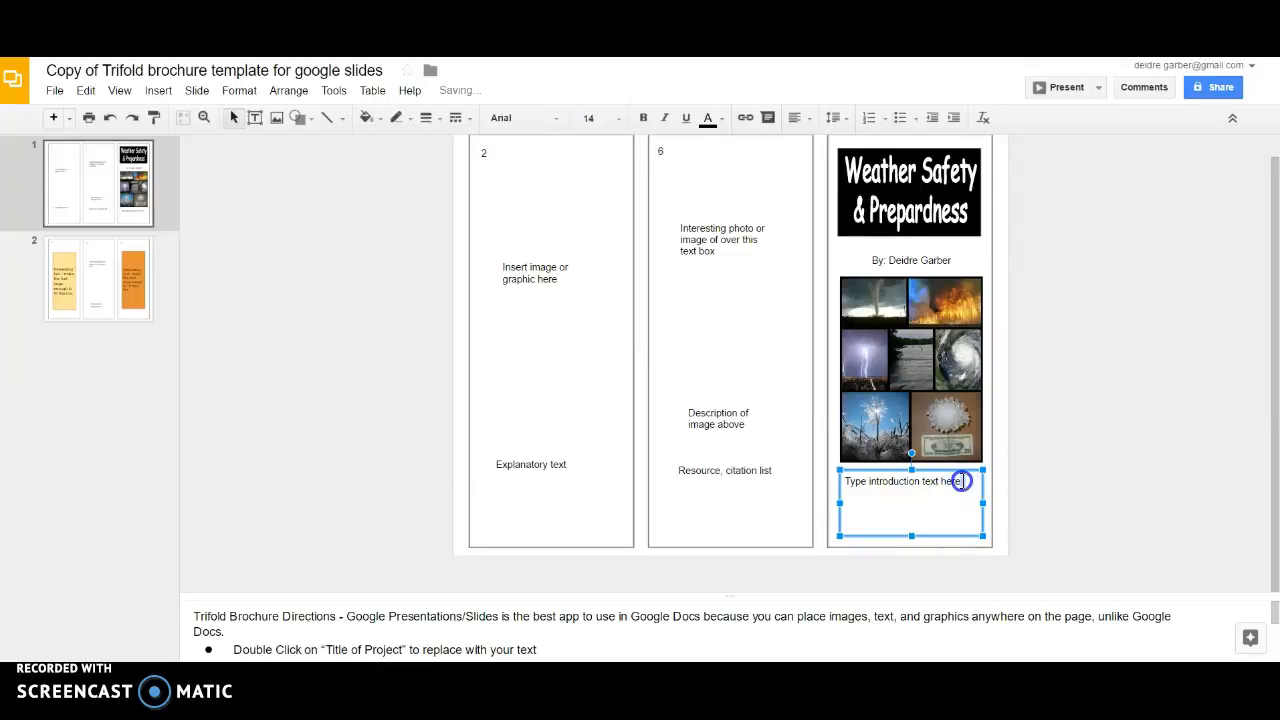
{"action": "triple_click", "coordinate": [961, 481]}
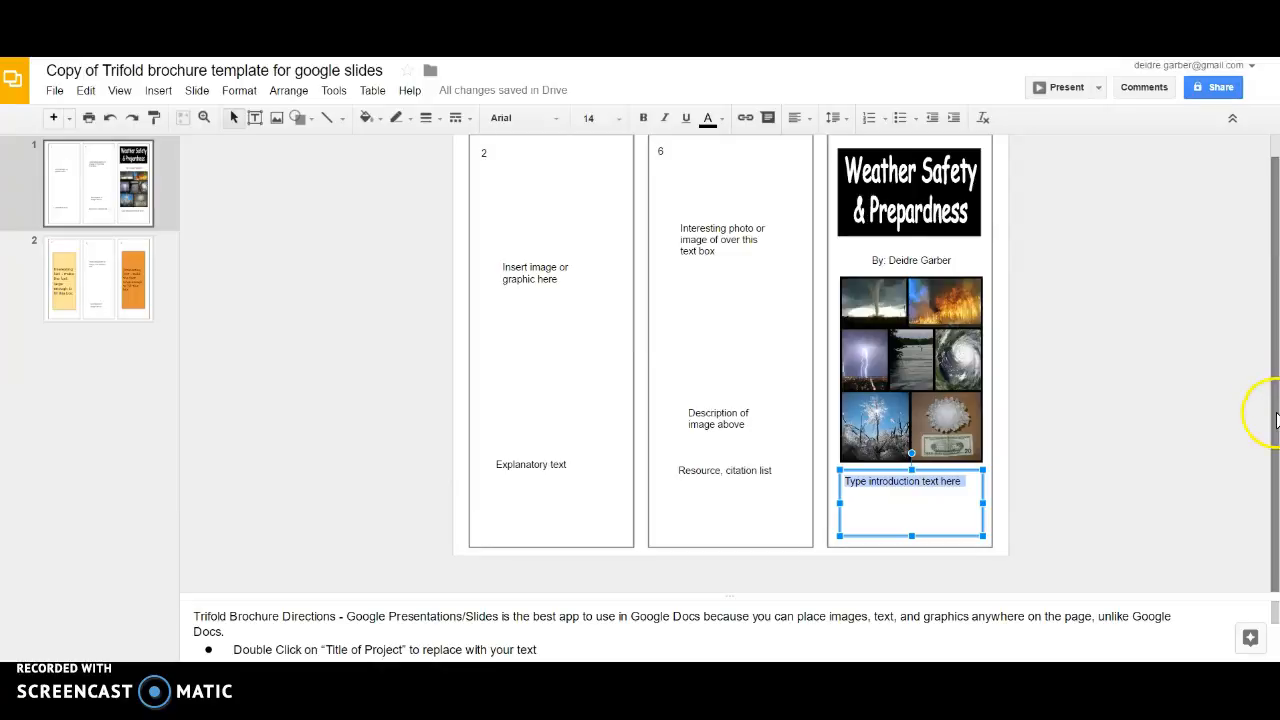
{"action": "key", "text": "BackSpace"}
{"action": "left_click", "coordinate": [1081, 473]}
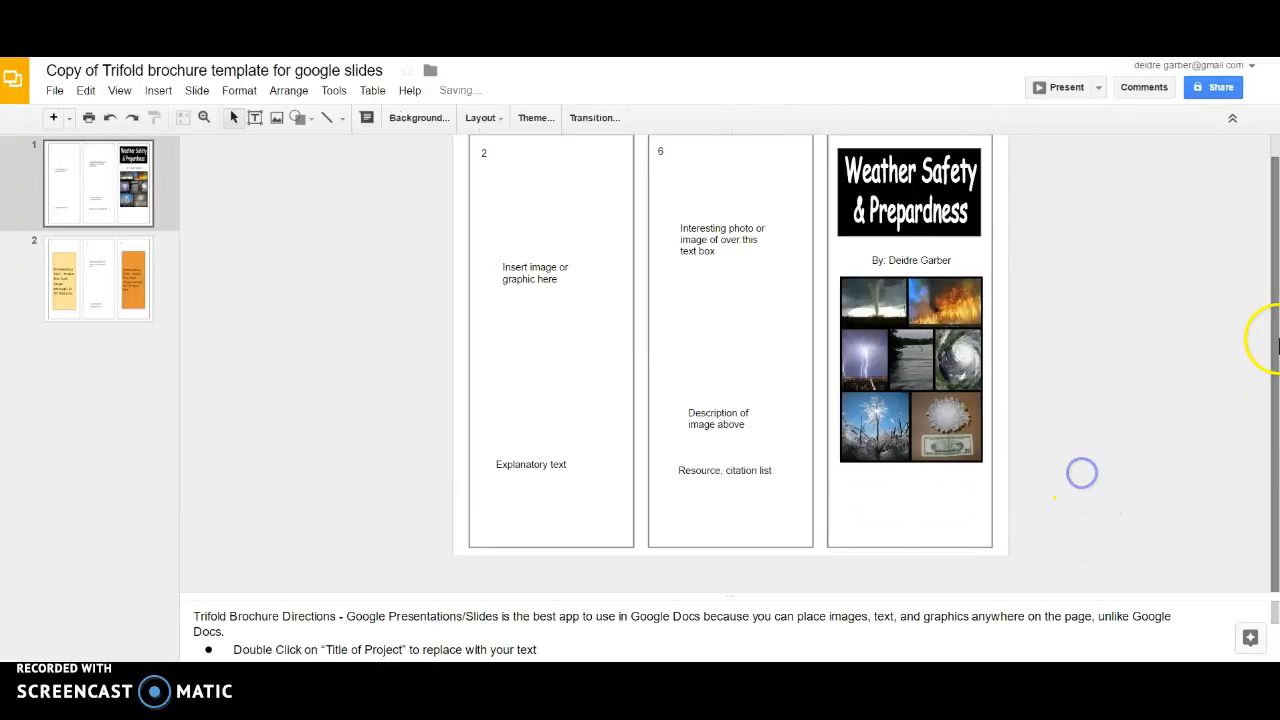
{"action": "left_click_drag", "start_coordinate": [1275, 366], "coordinate": [1272, 308]}
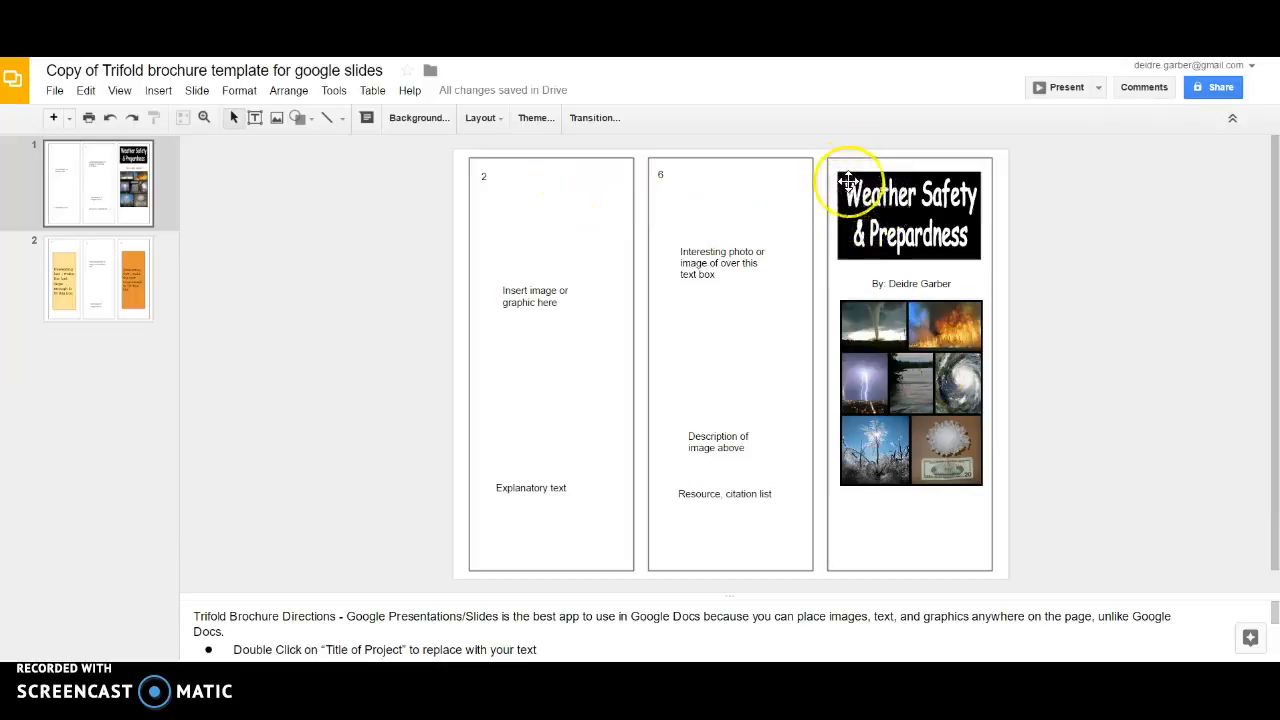
{"action": "double_click", "coordinate": [659, 175]}
{"action": "left_click", "coordinate": [703, 194]}
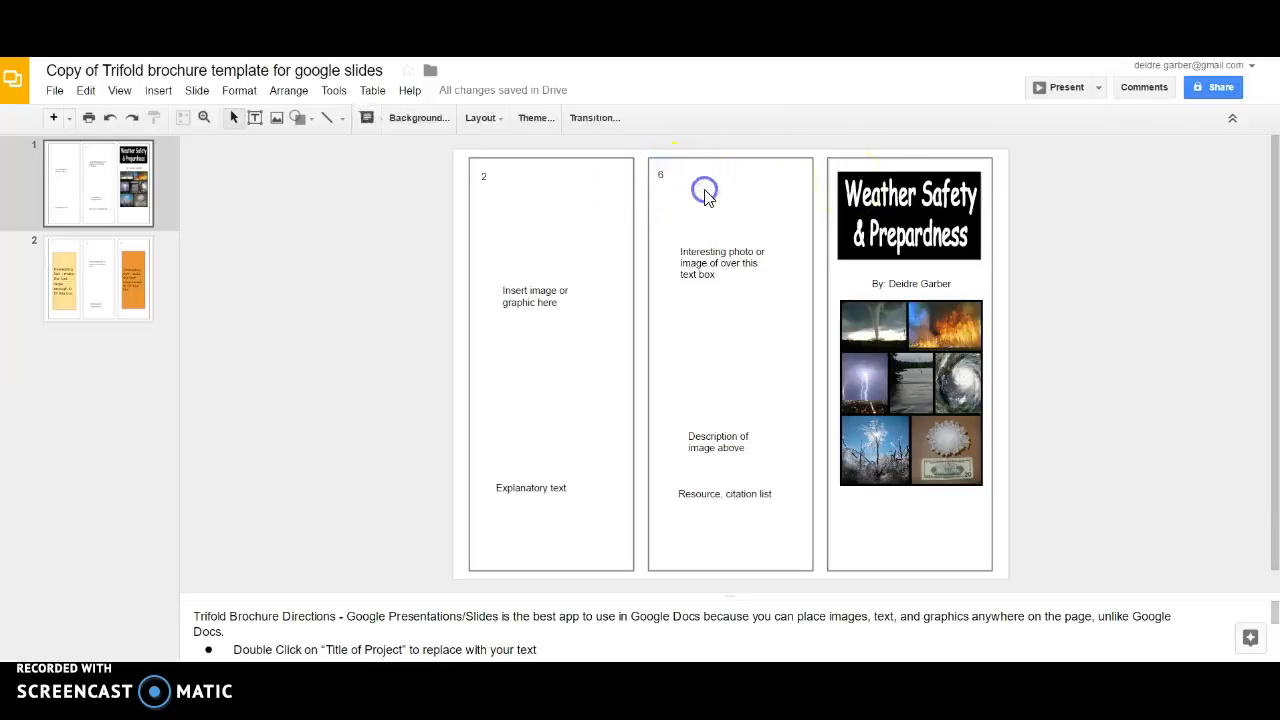
{"action": "left_click", "coordinate": [893, 183]}
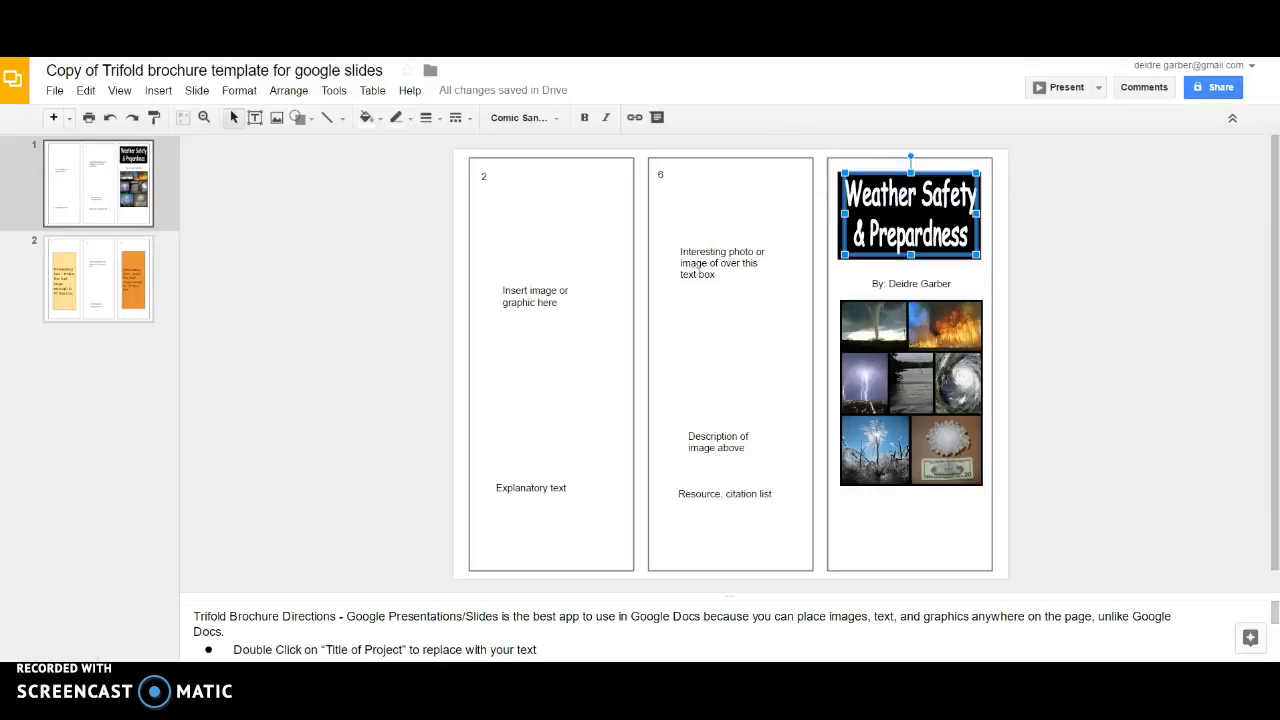
{"action": "left_click", "coordinate": [322, 346]}
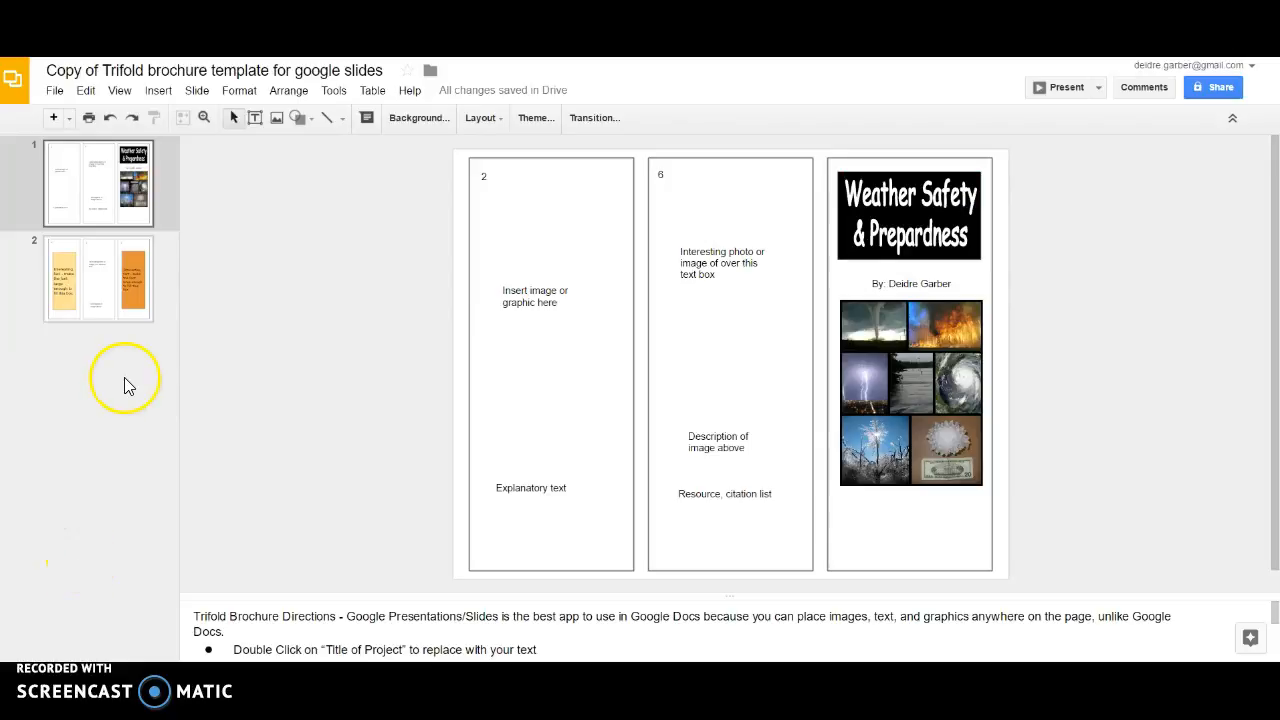
Step: On slide 2, move panel 3's yellow "Interesting fact" box to just below the panel number, making it shorter and nearly as wide as the panel
{"action": "left_click", "coordinate": [108, 275]}
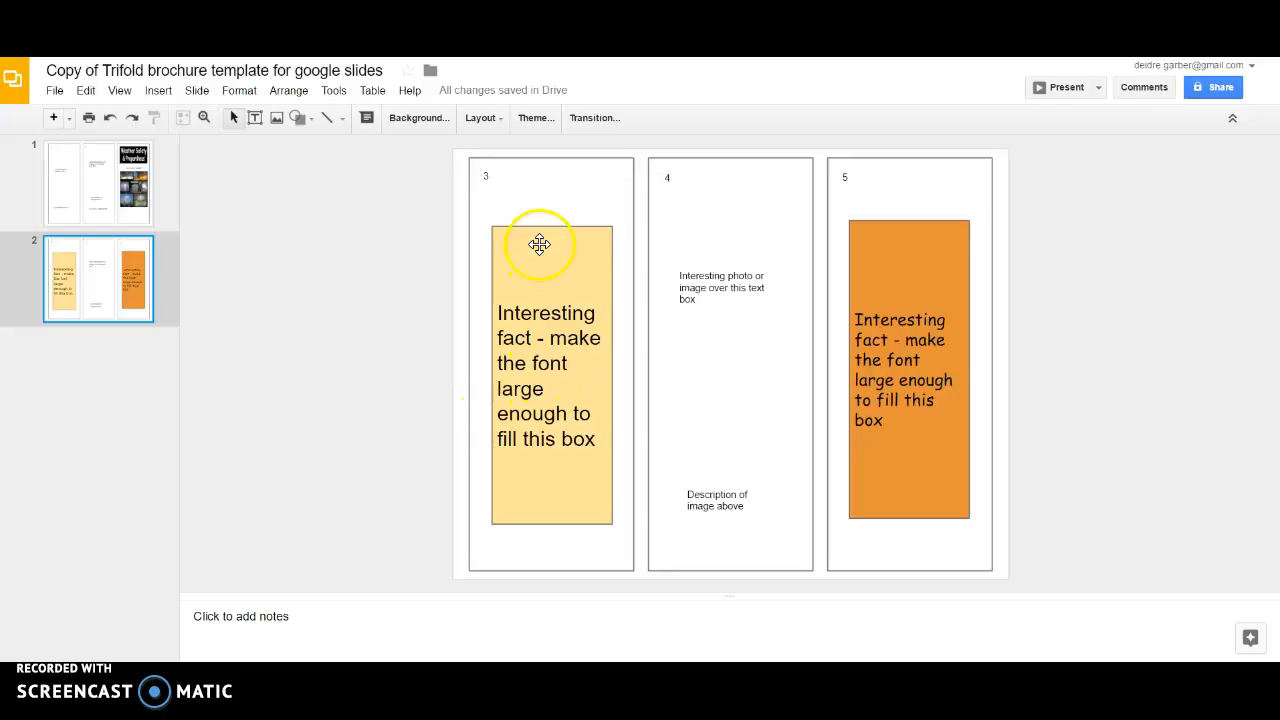
{"action": "left_click", "coordinate": [546, 449]}
{"action": "left_click_drag", "start_coordinate": [554, 226], "coordinate": [594, 190]}
{"action": "left_click_drag", "start_coordinate": [601, 301], "coordinate": [618, 316]}
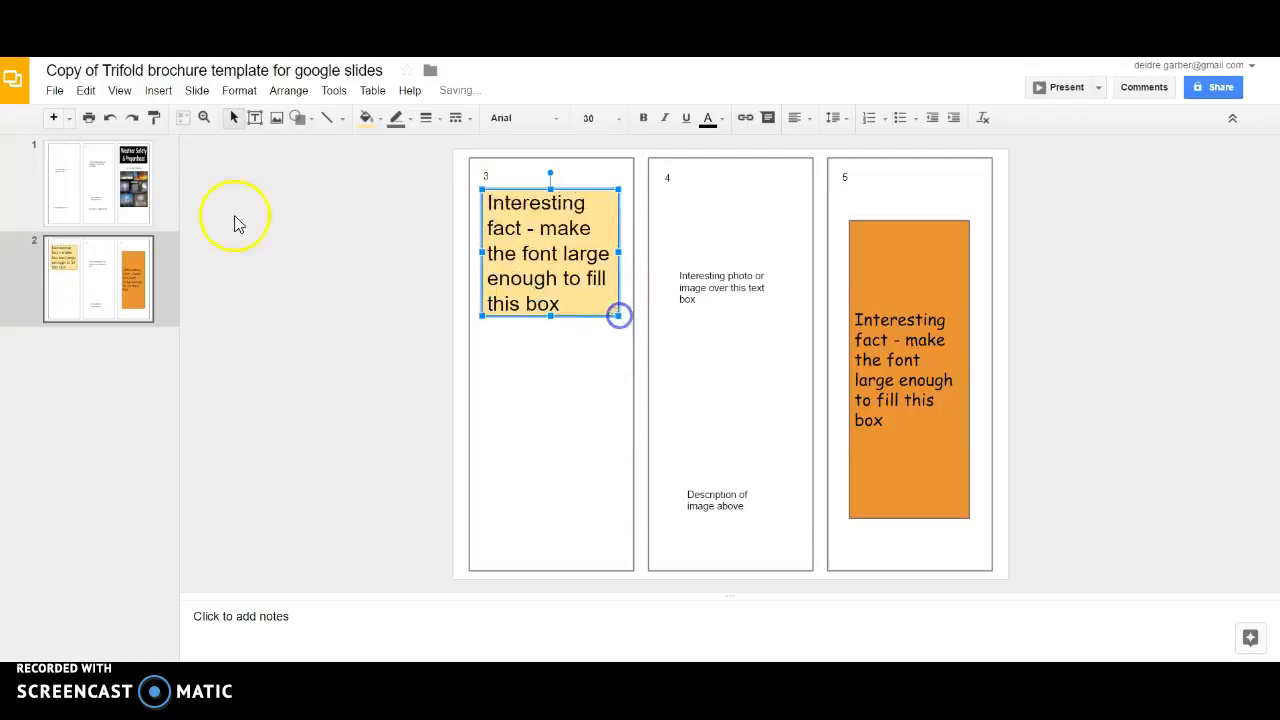
Step: Change the fill colour of the "Interesting fact" box on panel 3 of slide 2 to white
{"action": "left_click", "coordinate": [136, 190]}
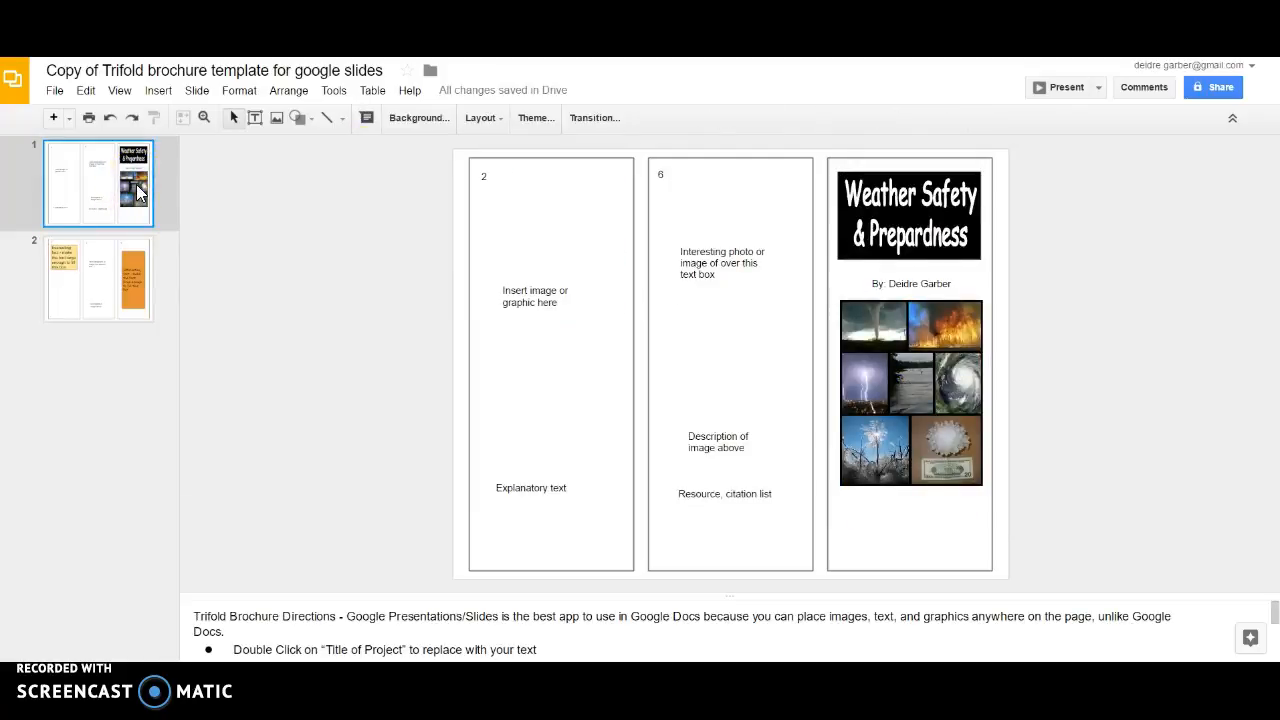
{"action": "left_click", "coordinate": [98, 278]}
{"action": "left_click", "coordinate": [497, 200]}
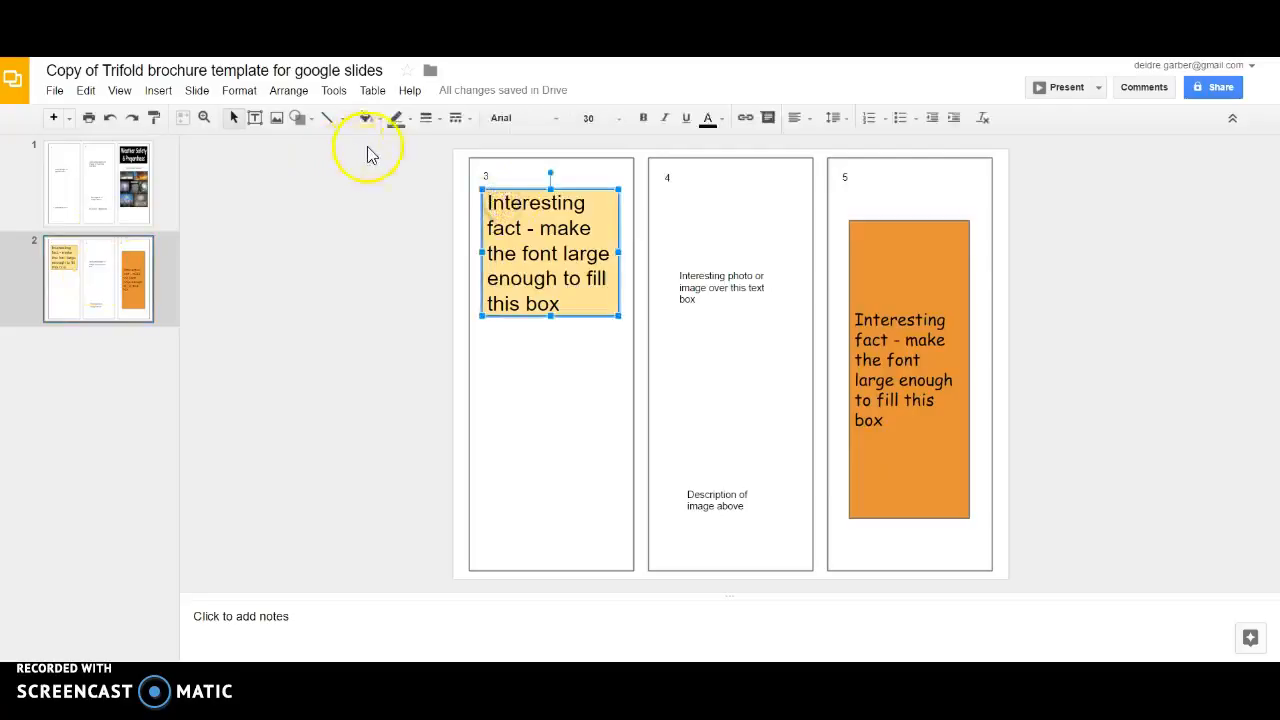
{"action": "left_click", "coordinate": [368, 117]}
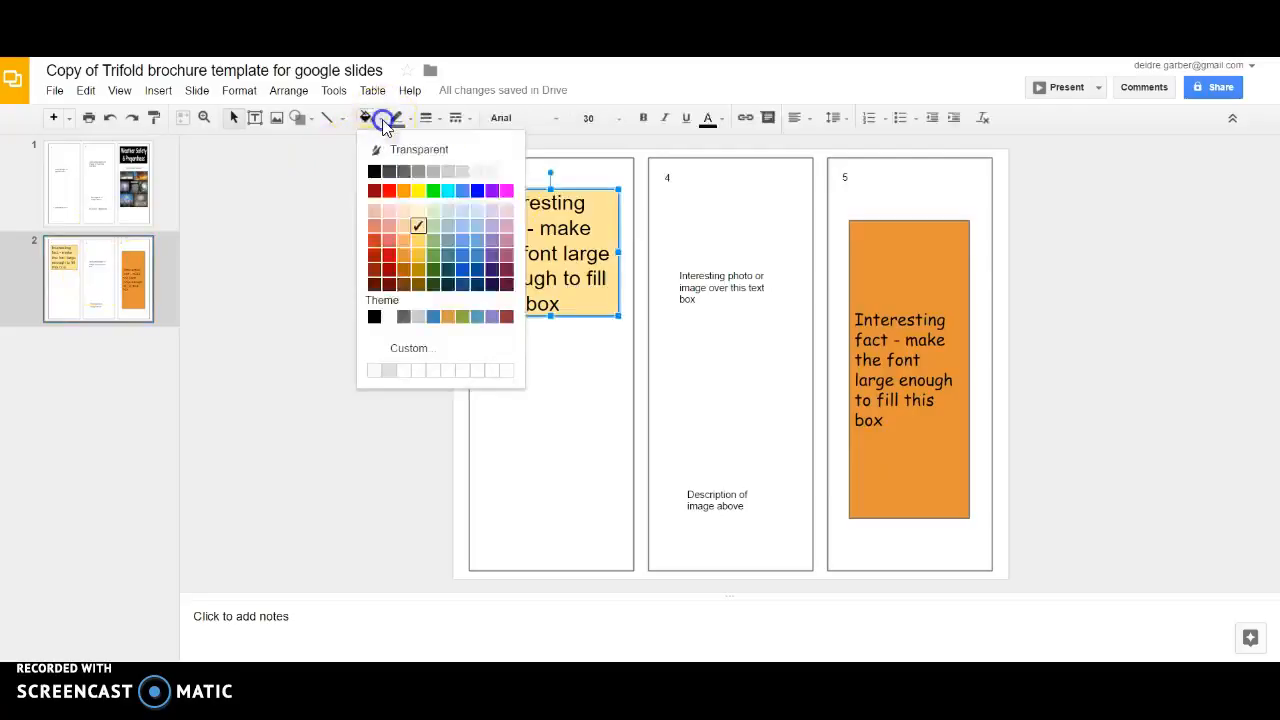
{"action": "left_click", "coordinate": [488, 174]}
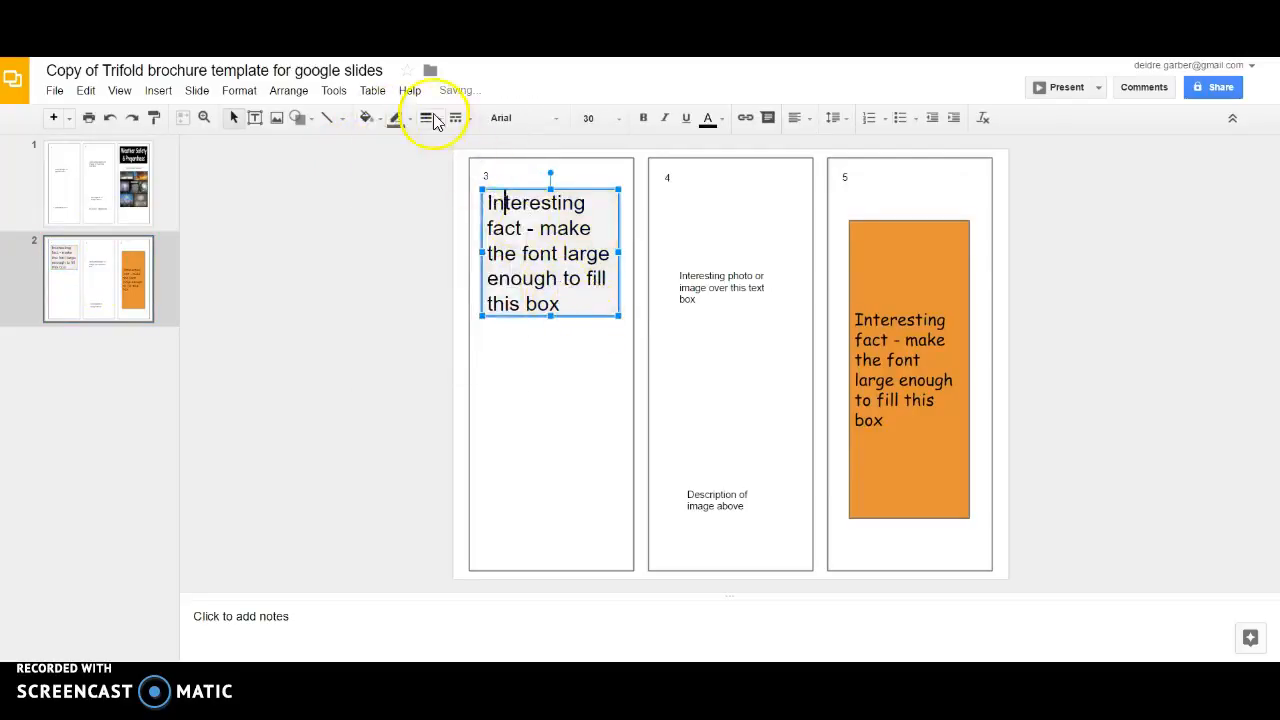
{"action": "left_click", "coordinate": [367, 118]}
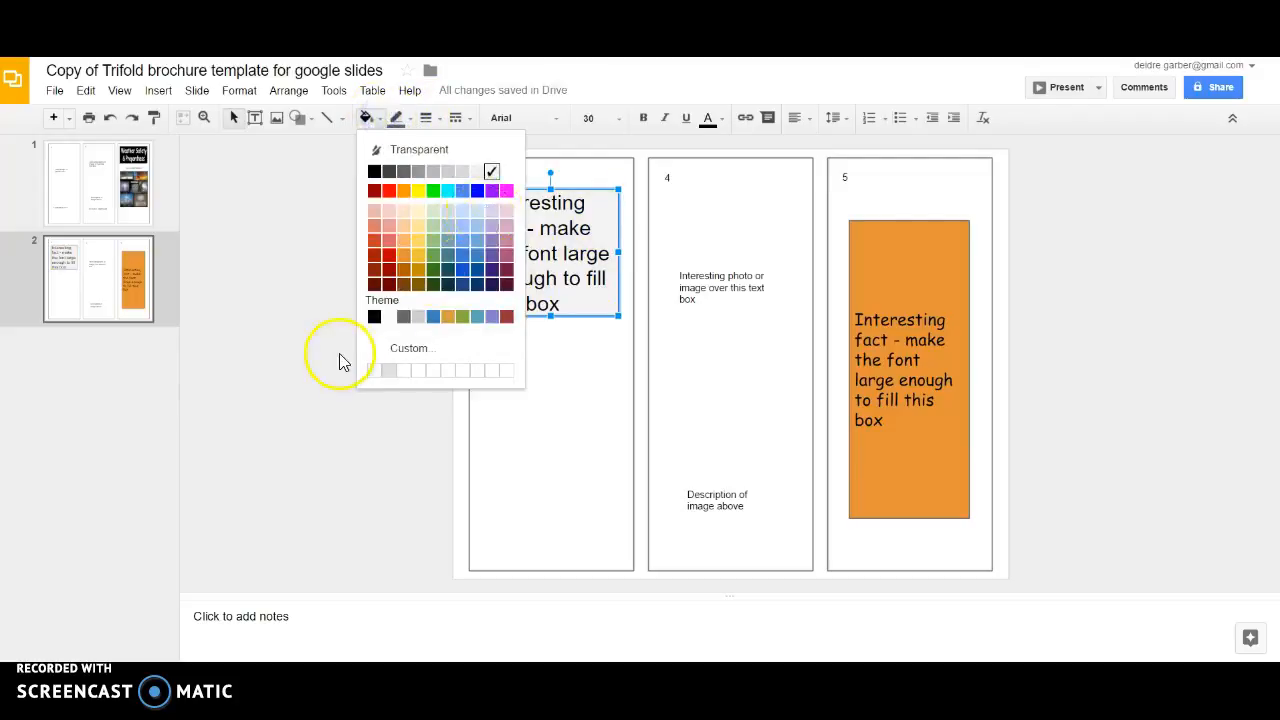
{"action": "left_click", "coordinate": [389, 317]}
{"action": "left_click", "coordinate": [529, 367]}
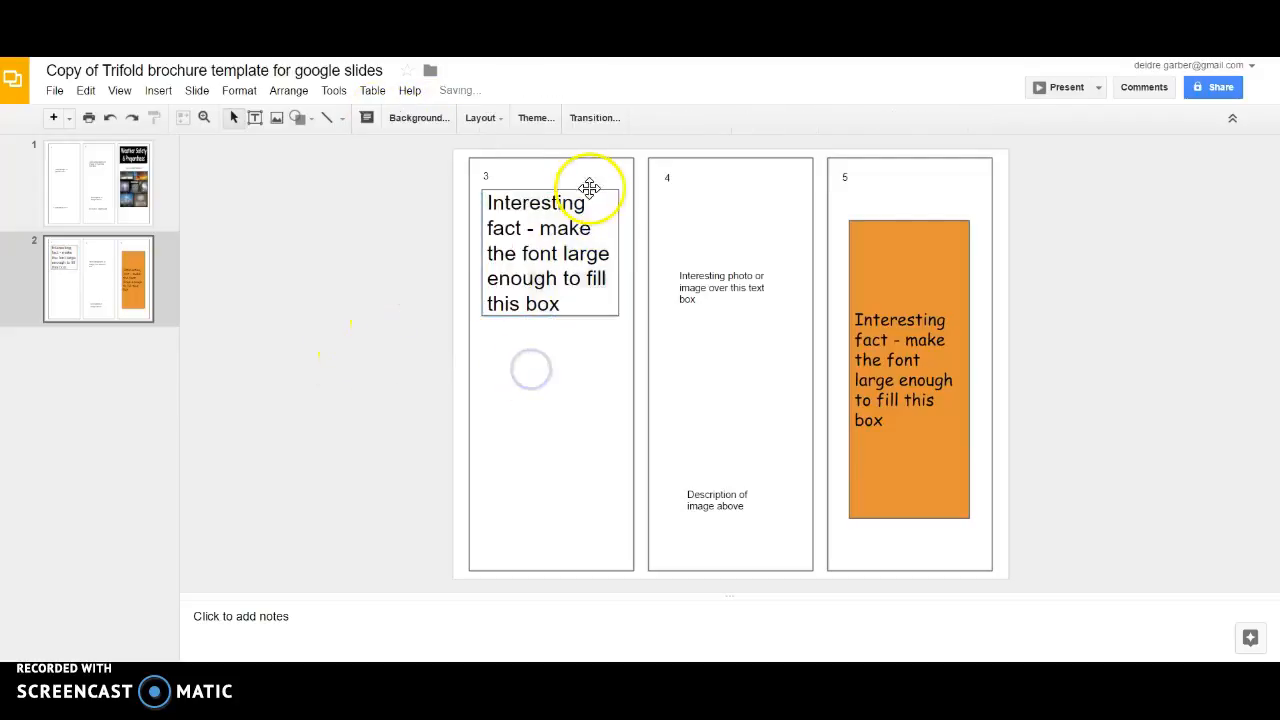
Step: Replace the placeholder text in panel 3's white box with "Severe Weather Safety"
{"action": "left_click_drag", "start_coordinate": [562, 304], "coordinate": [450, 200]}
{"action": "key", "text": "BackSpace"}
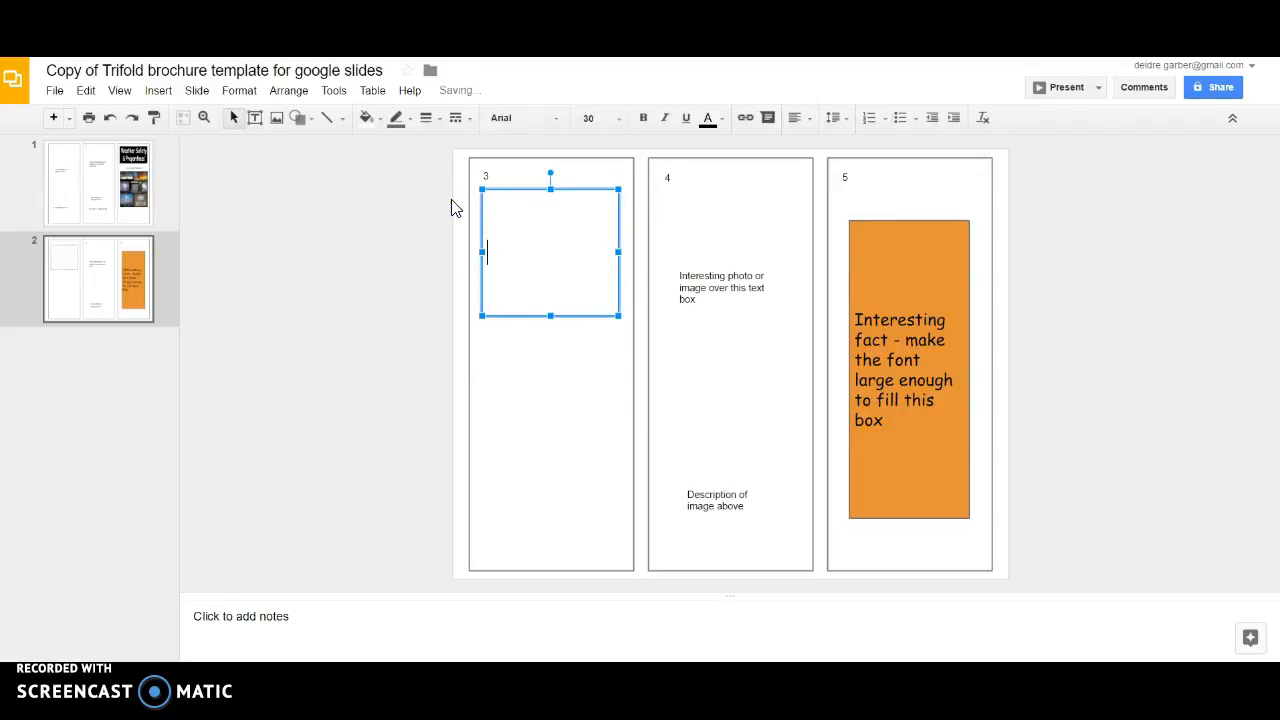
{"action": "type", "text": "Weather S"}
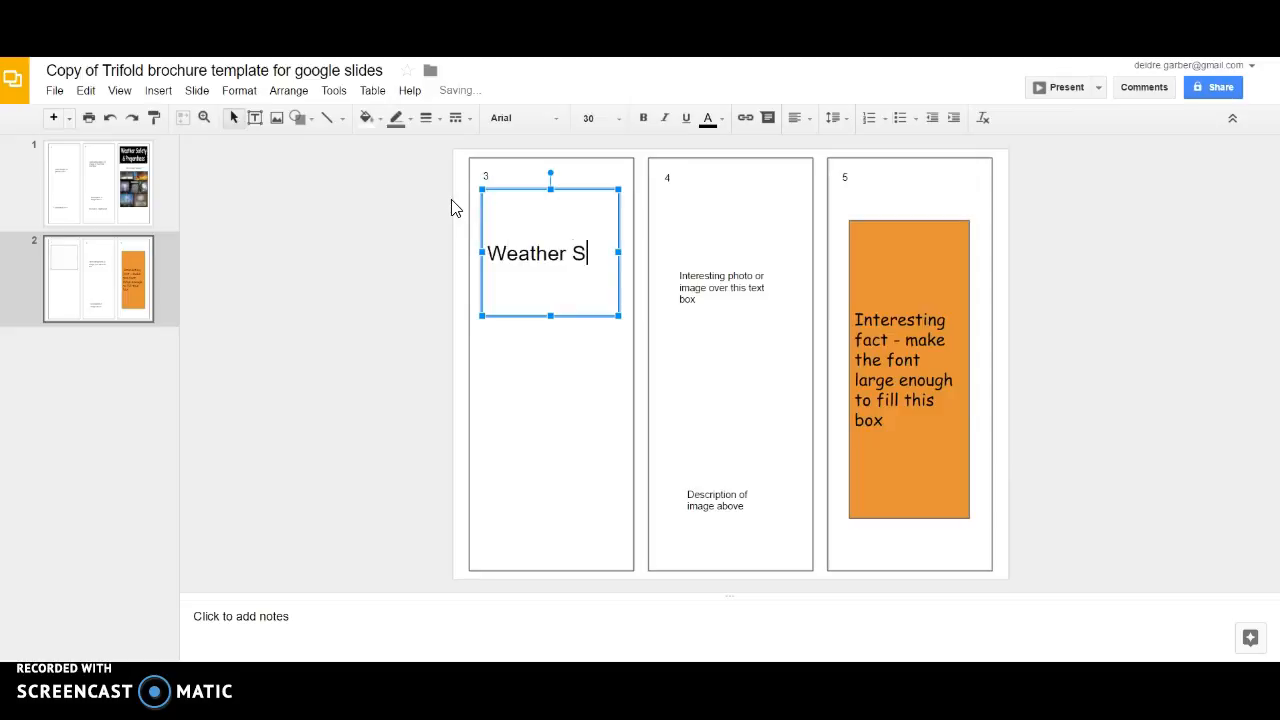
{"action": "type", "text": "afety"}
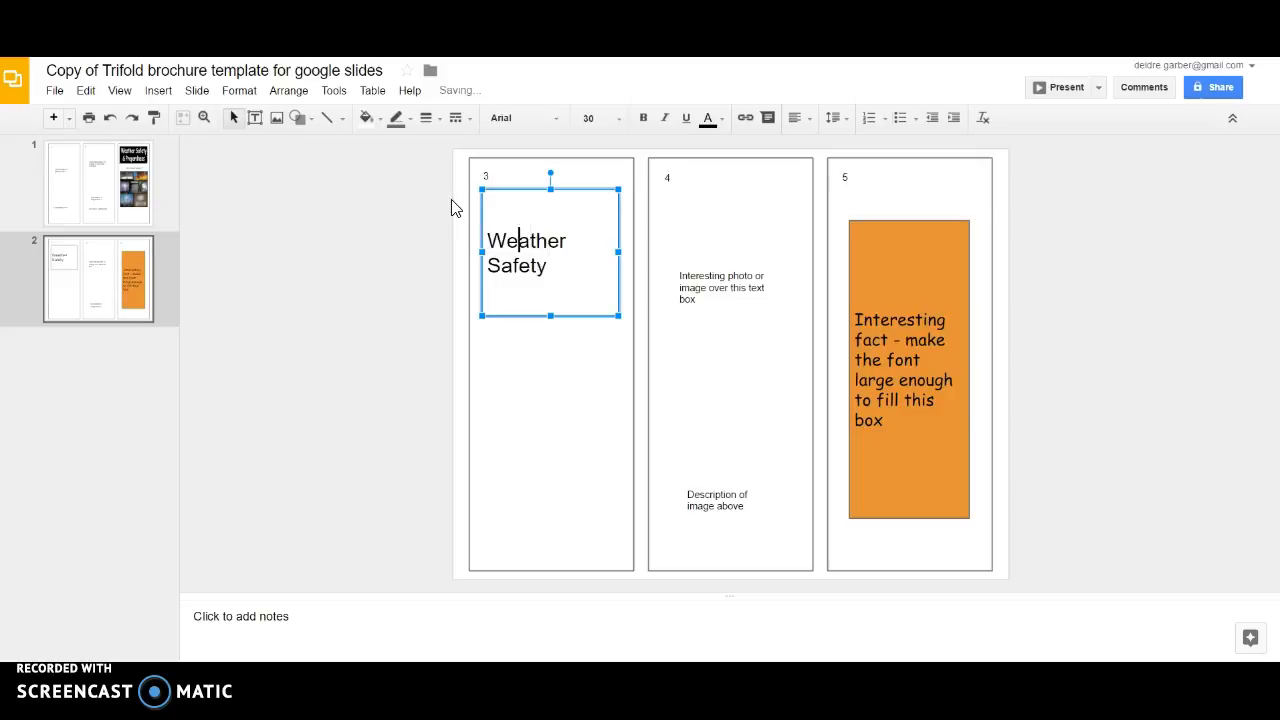
{"action": "type", "text": "Sever"}
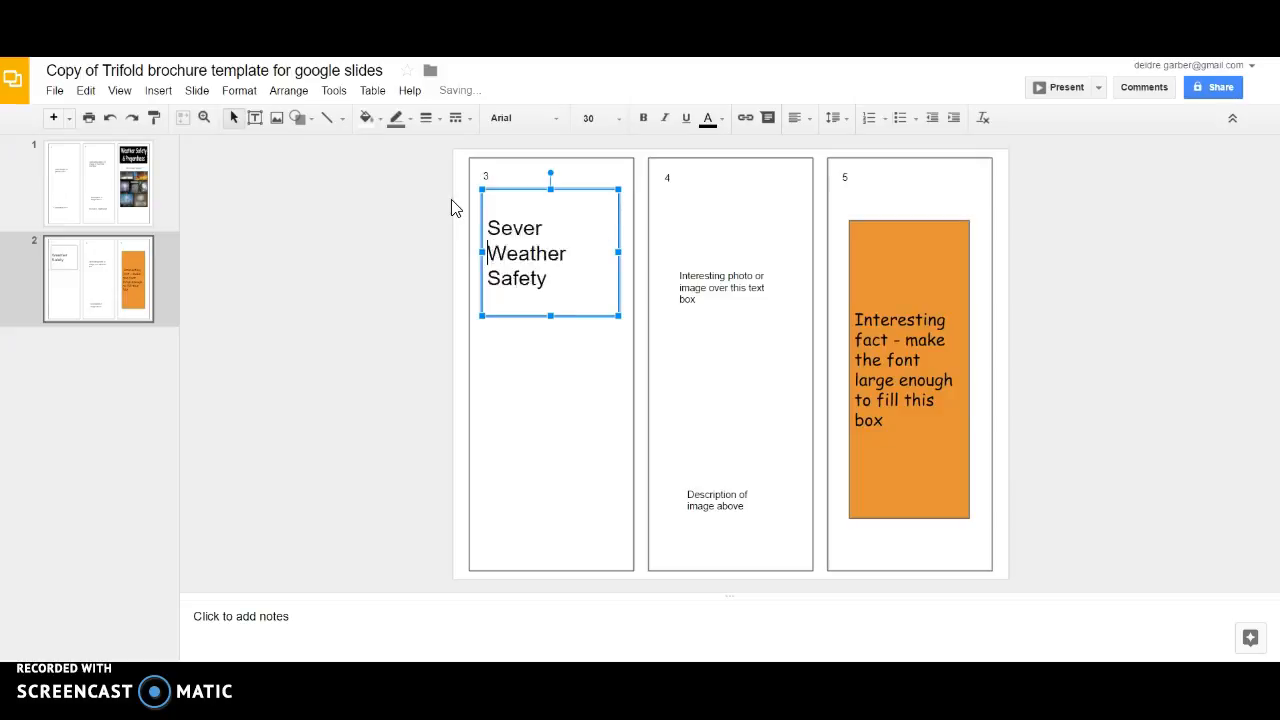
{"action": "key", "text": "BackSpace"}
{"action": "type", "text": "e"}
{"action": "left_click", "coordinate": [570, 219]}
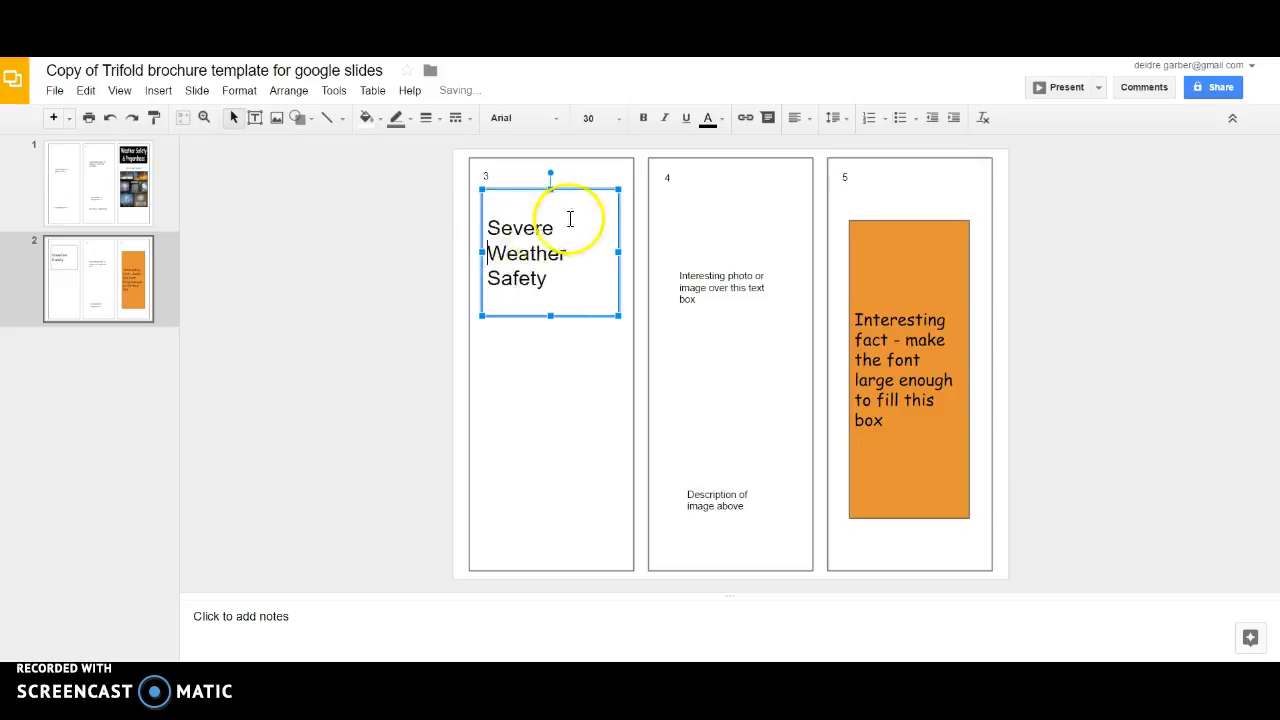
Step: Center the "Severe Weather Safety" heading horizontally within its box on panel 3
{"action": "left_click_drag", "start_coordinate": [558, 280], "coordinate": [490, 226]}
{"action": "left_click", "coordinate": [794, 117]}
{"action": "left_click", "coordinate": [825, 147]}
{"action": "left_click", "coordinate": [594, 334]}
{"action": "left_click", "coordinate": [560, 313]}
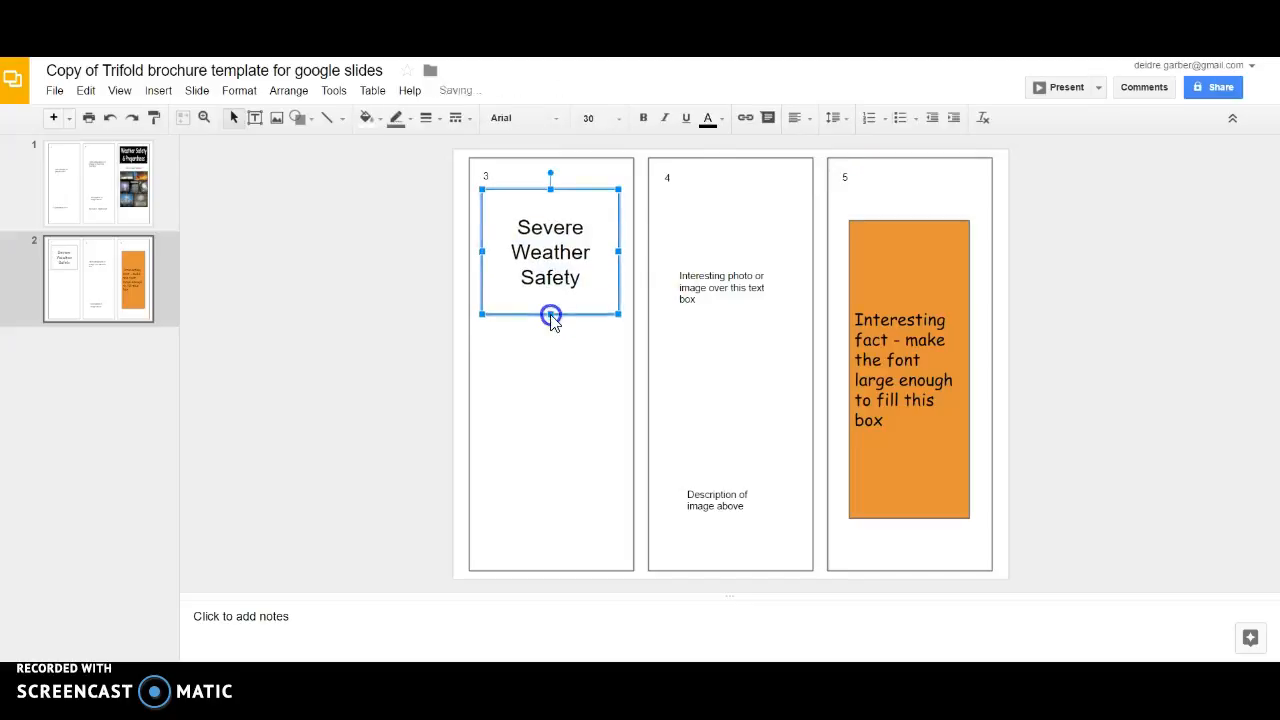